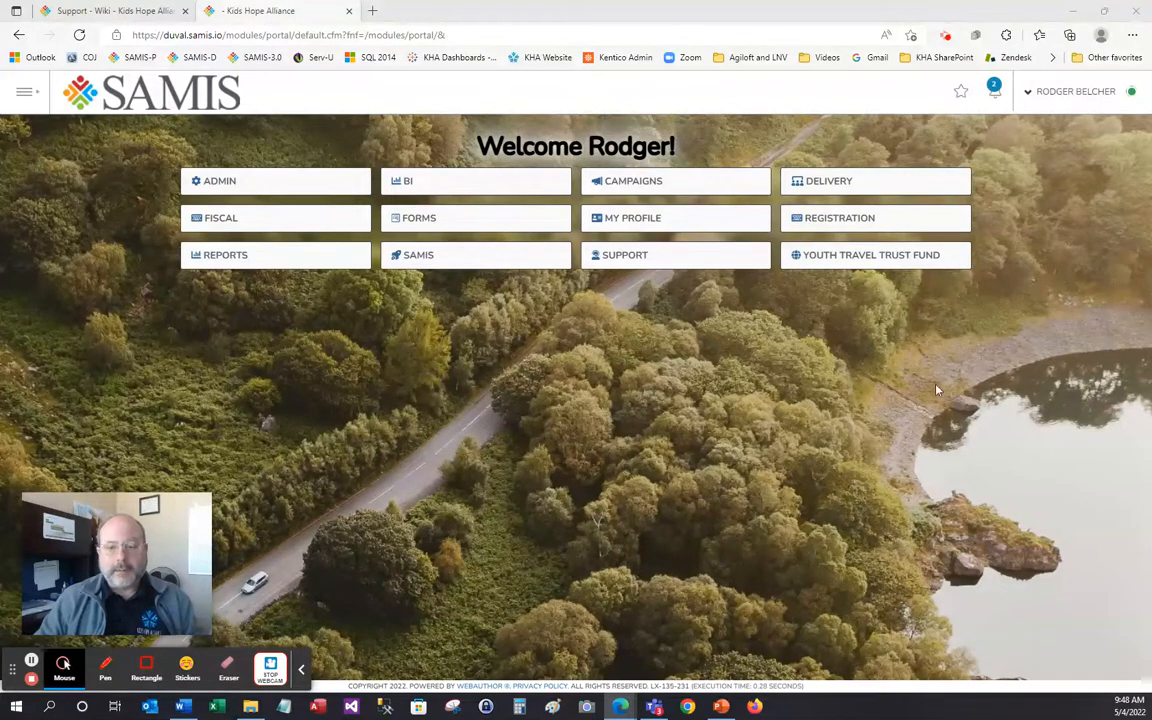
Open the Jumbo Softball Summer Camp Test program from the Delivery module's recent programs
click(840, 190)
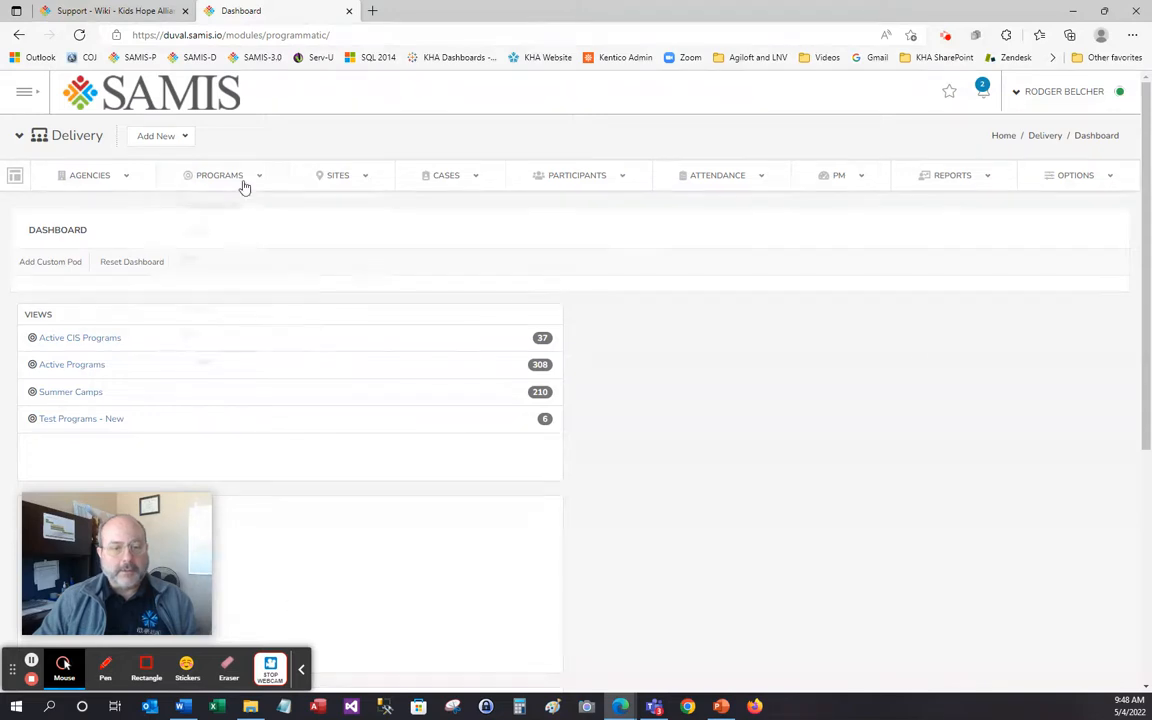
mouse_move(243, 182)
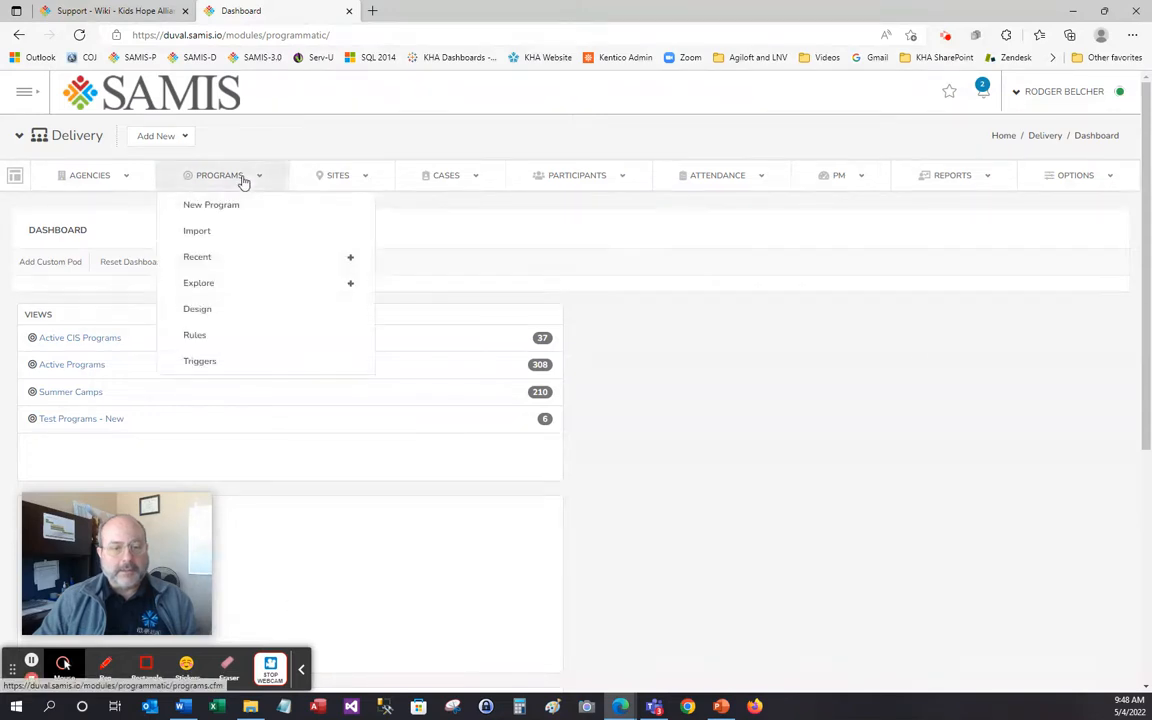
click(236, 265)
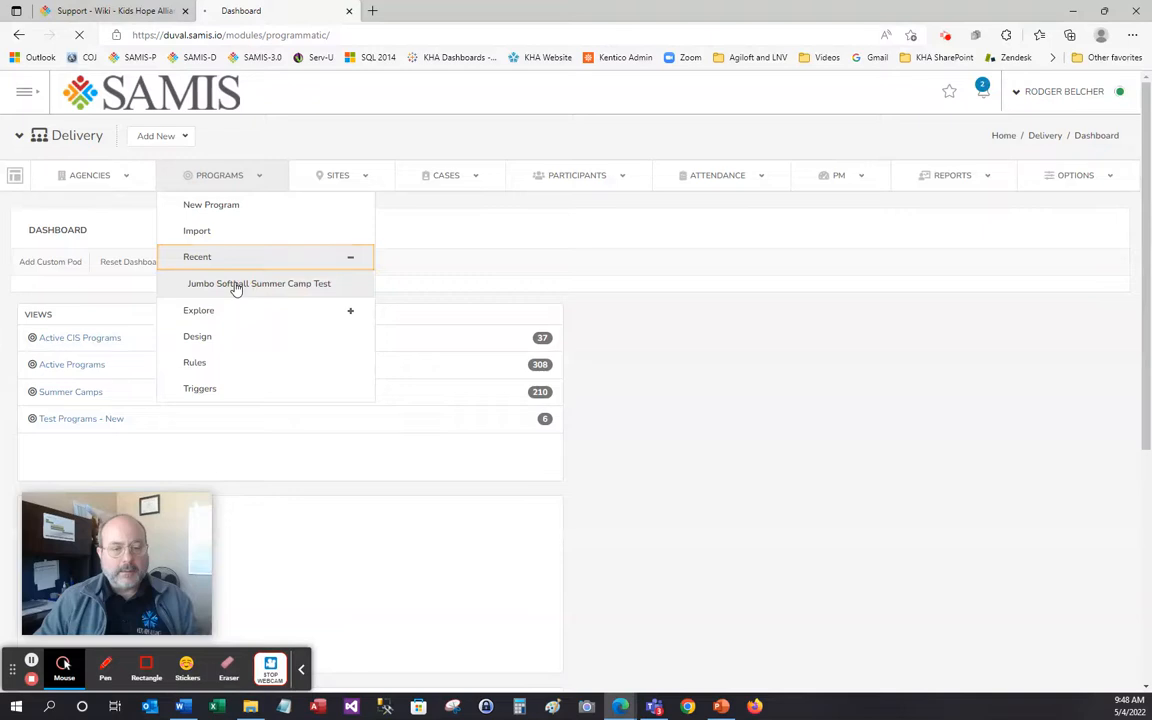
click(236, 284)
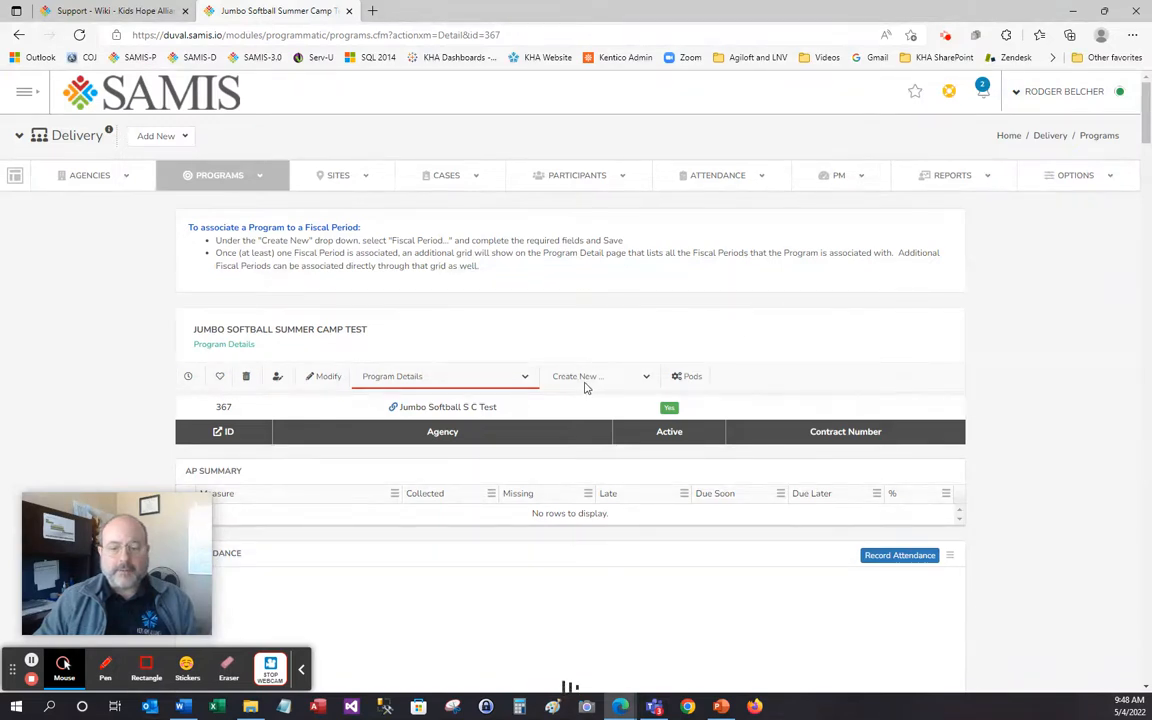
Add a new Participant from the program's Create New menu
click(647, 378)
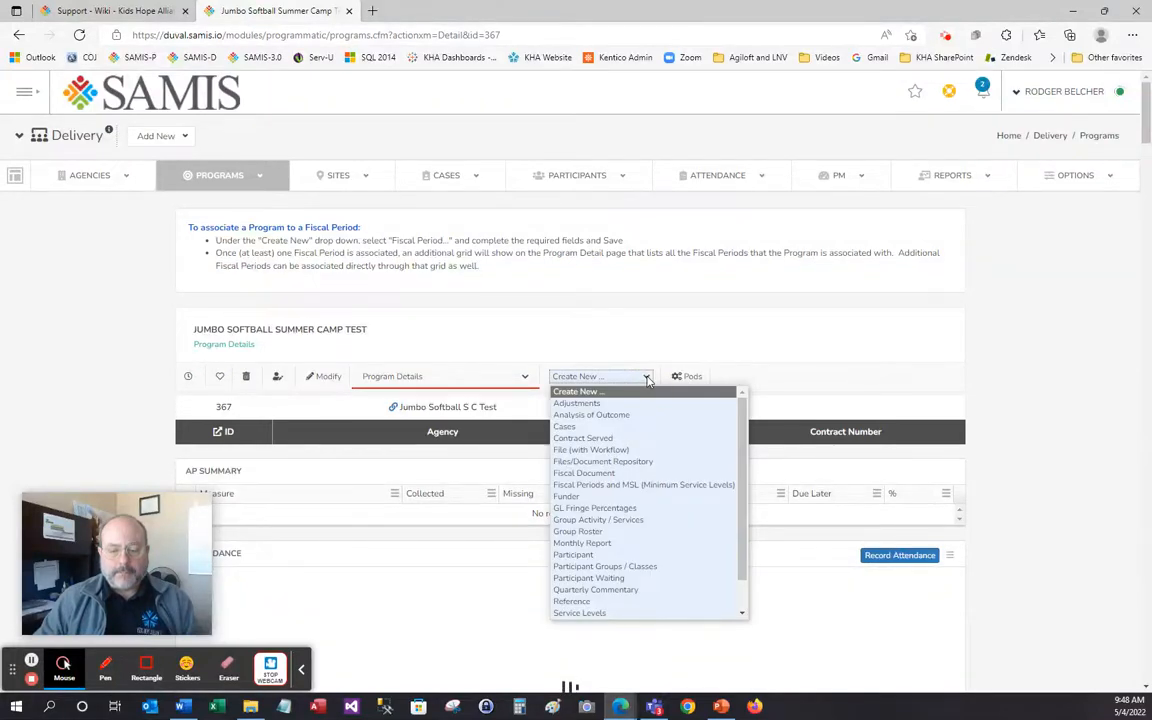
click(632, 556)
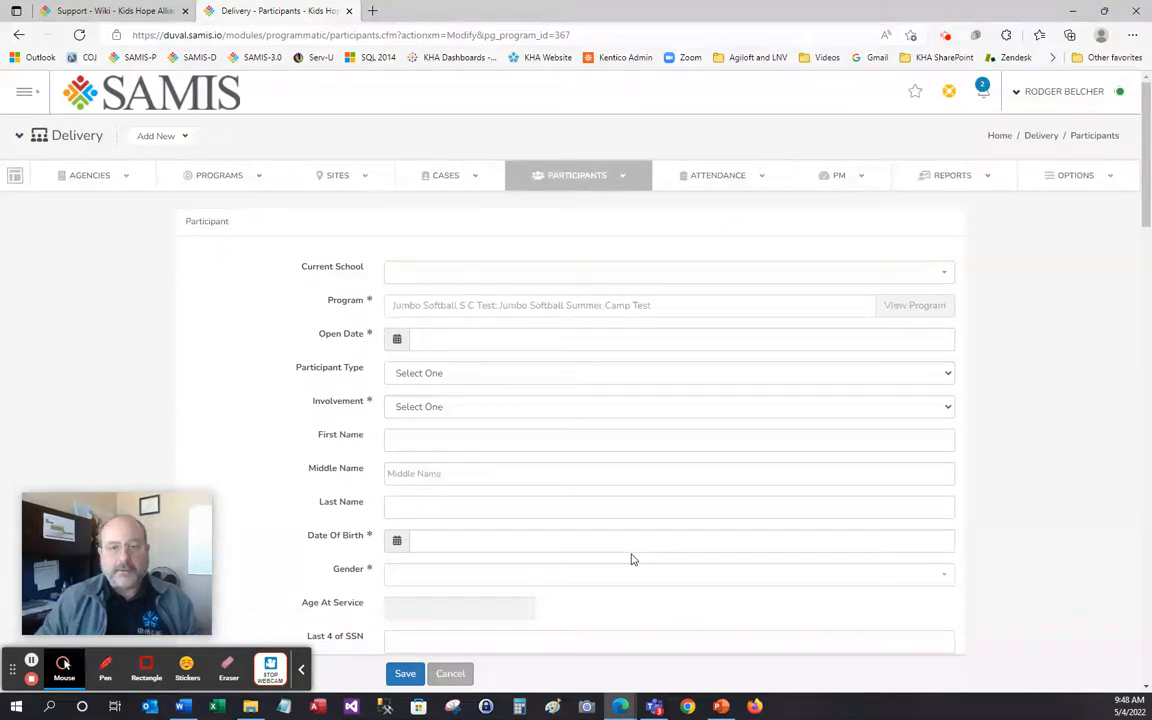
Choose A. PHILIP RANDOLPH ACADEMIES as current school and set open date 08/01/2021
click(558, 279)
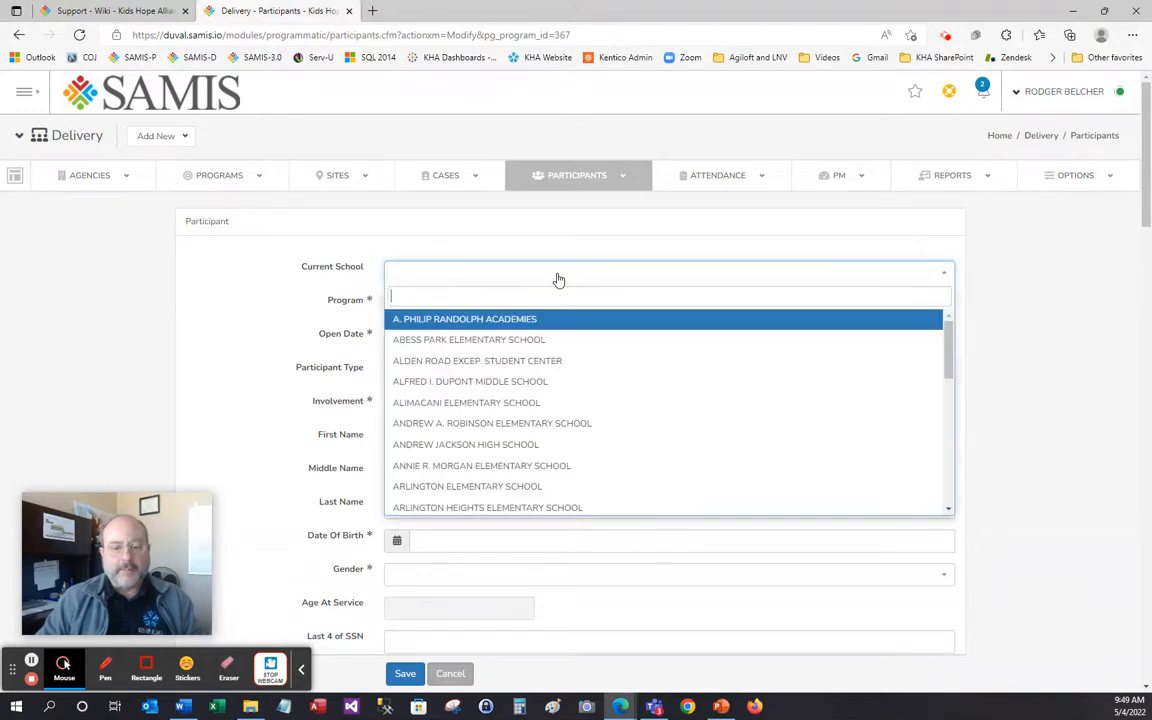
click(532, 322)
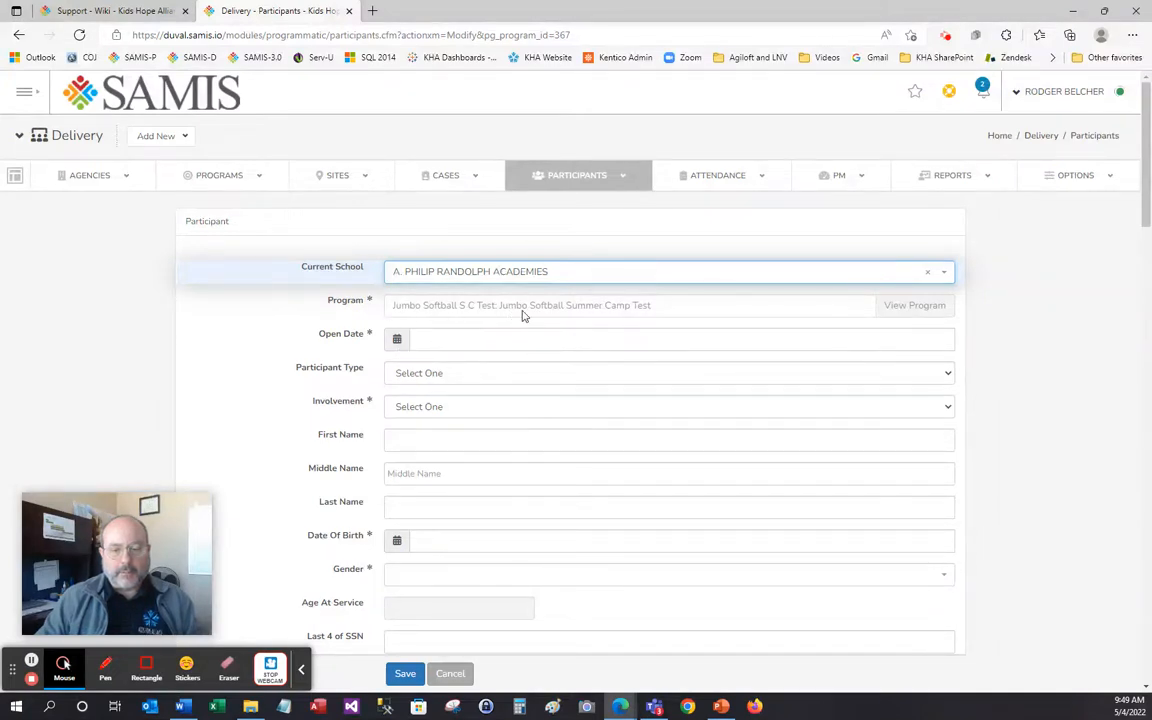
click(397, 339)
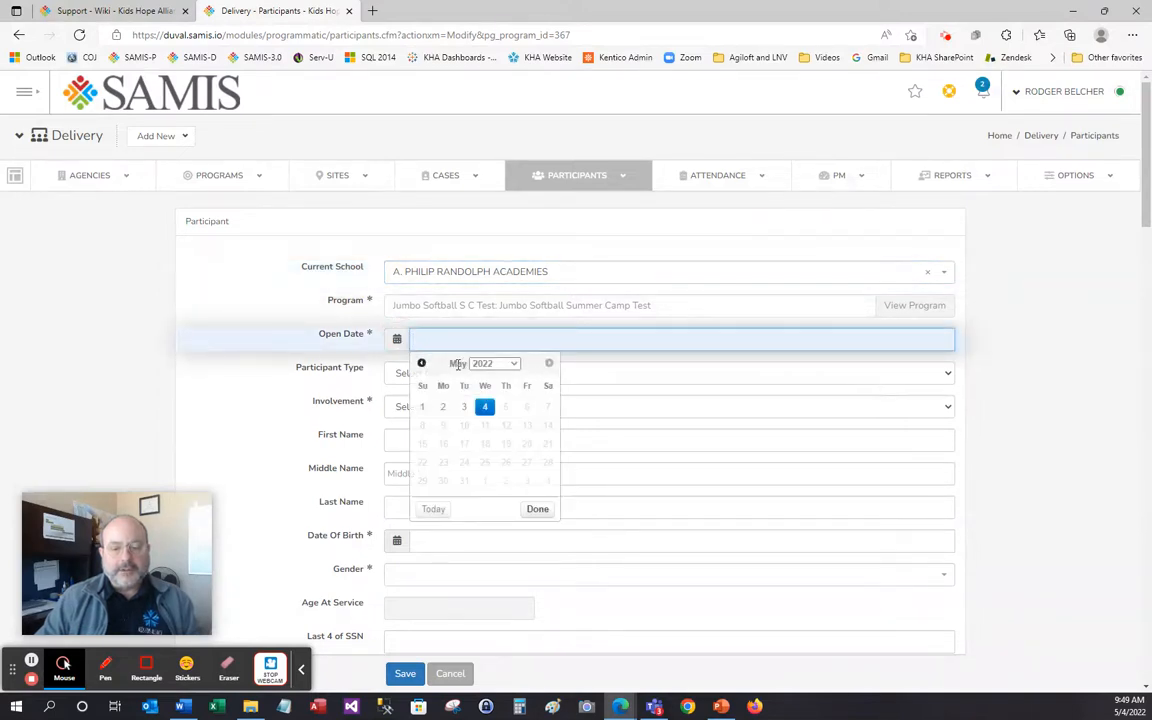
click(422, 364)
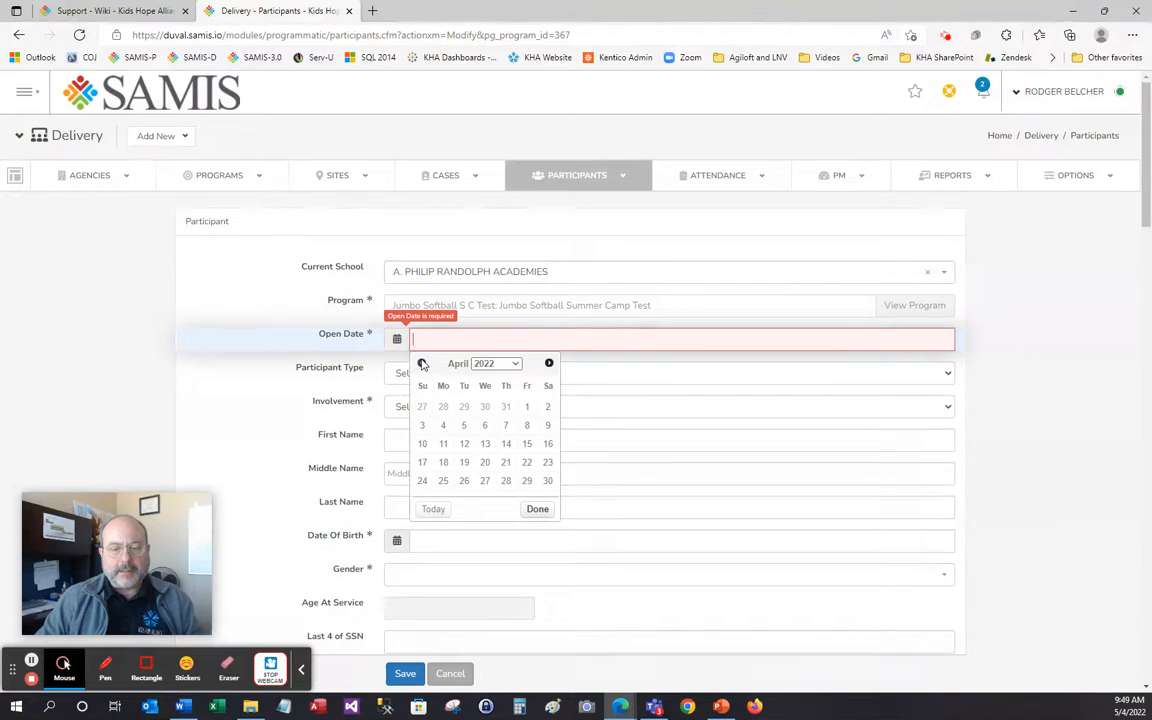
click(422, 364)
click(422, 364)
click(422, 364)
click(422, 364)
click(422, 364)
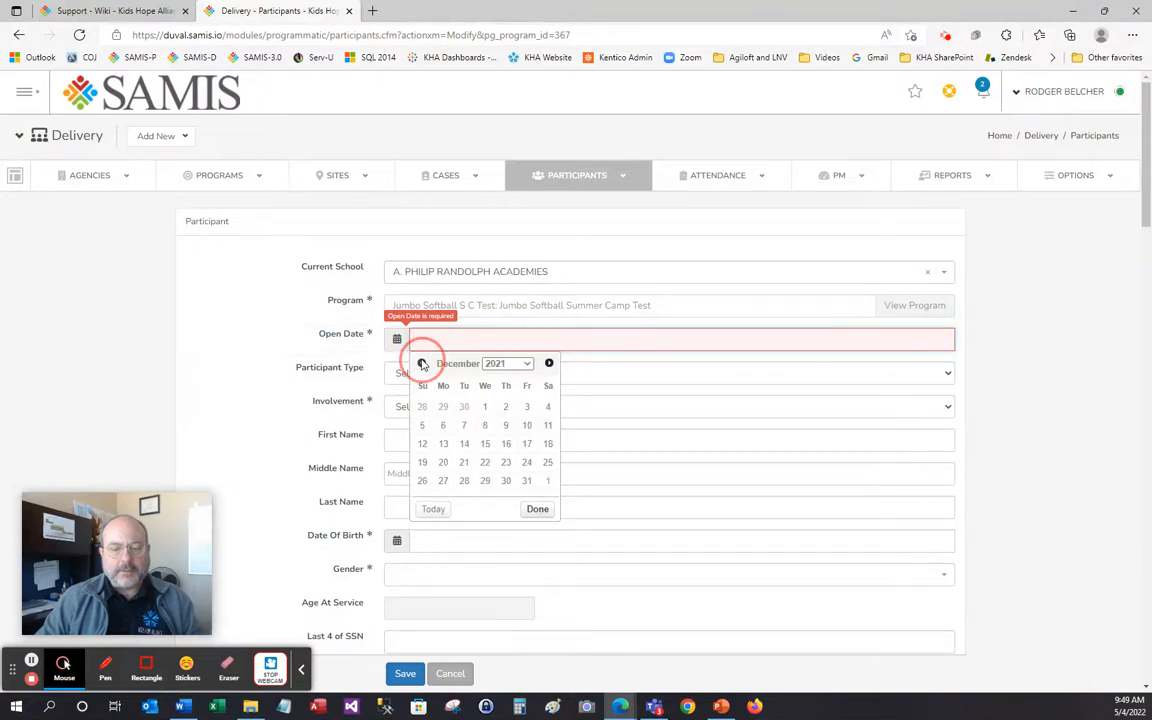
click(422, 364)
click(422, 364)
click(422, 364)
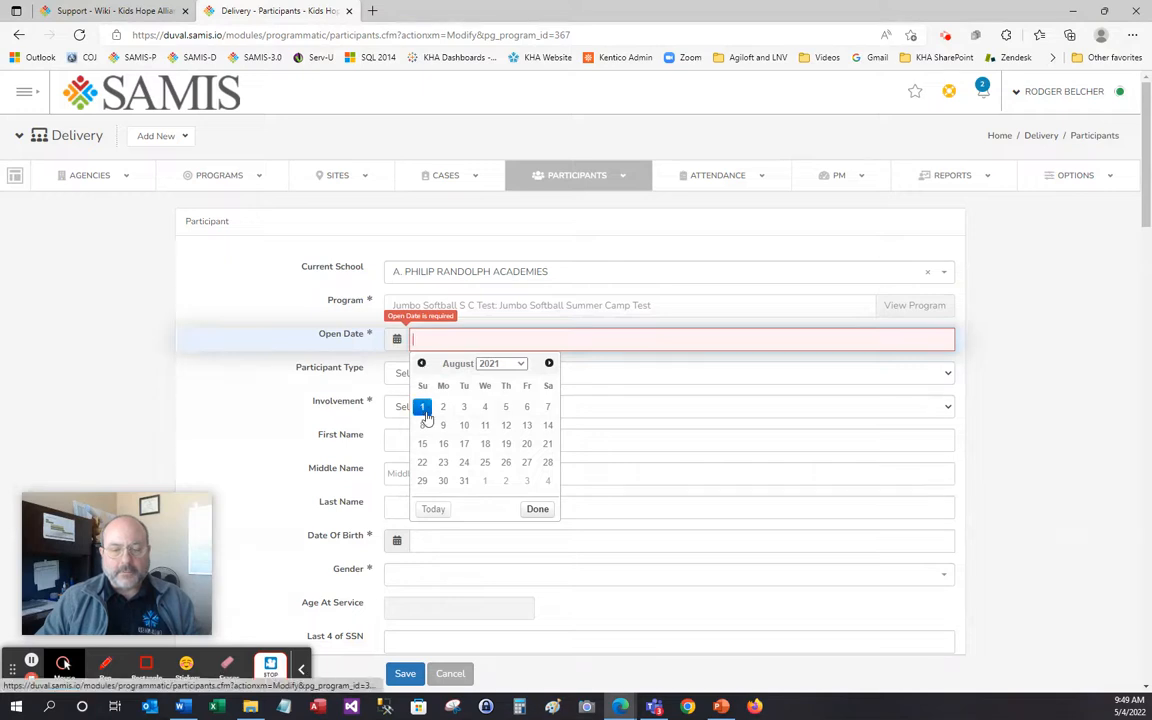
click(424, 410)
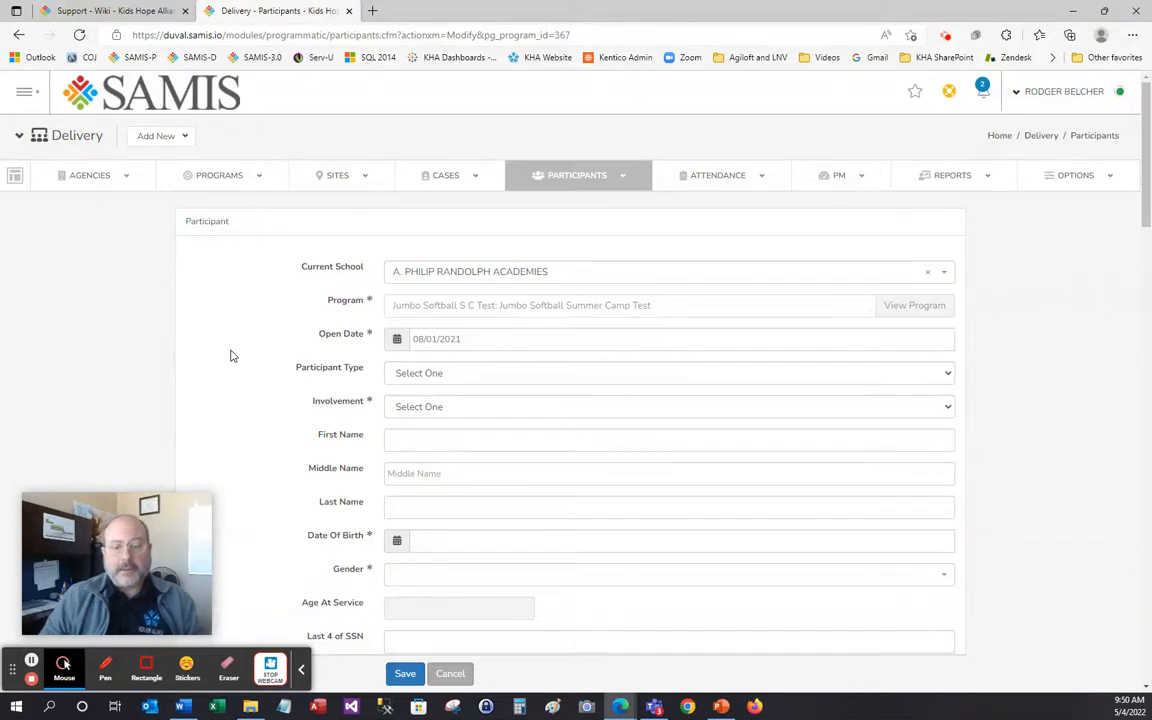
click(420, 383)
Make the participant a Primary Youth (Y) and enter their first name
click(421, 419)
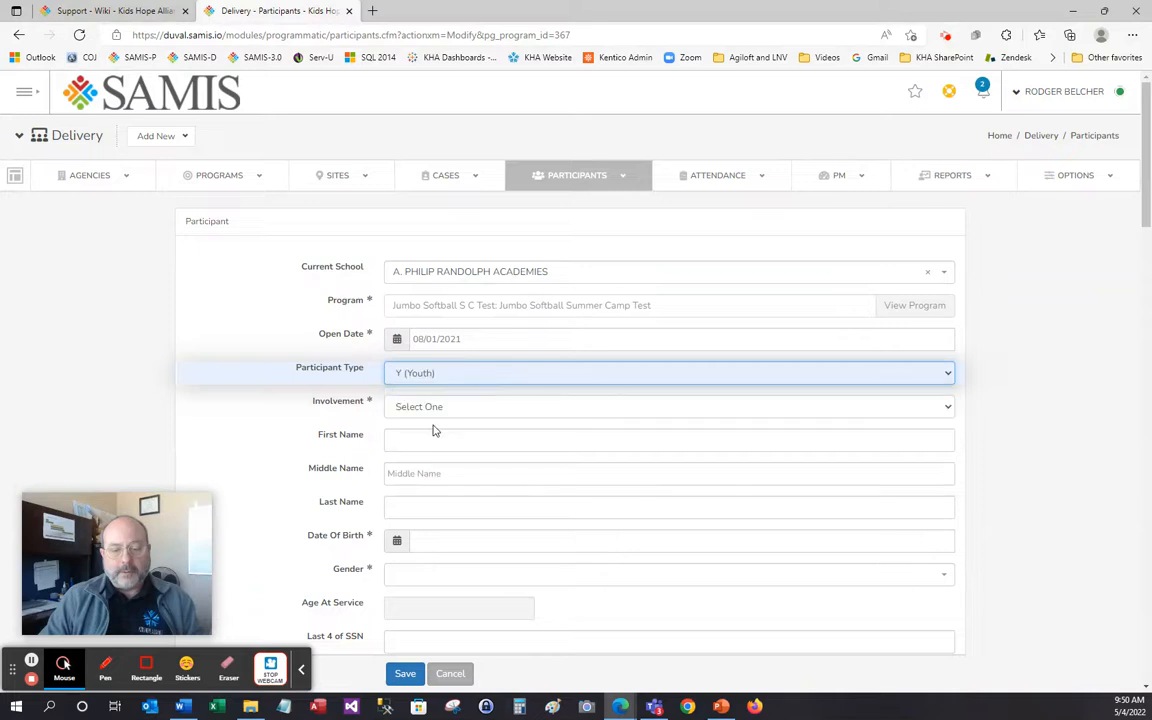
click(418, 408)
click(415, 440)
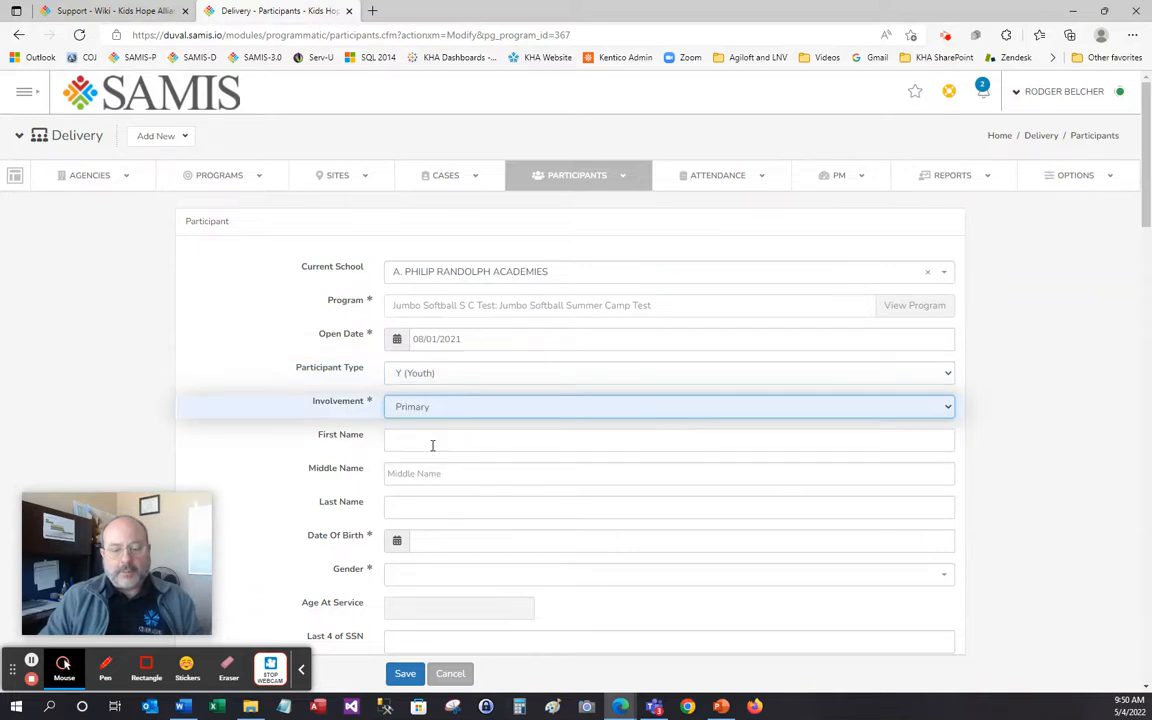
click(462, 448)
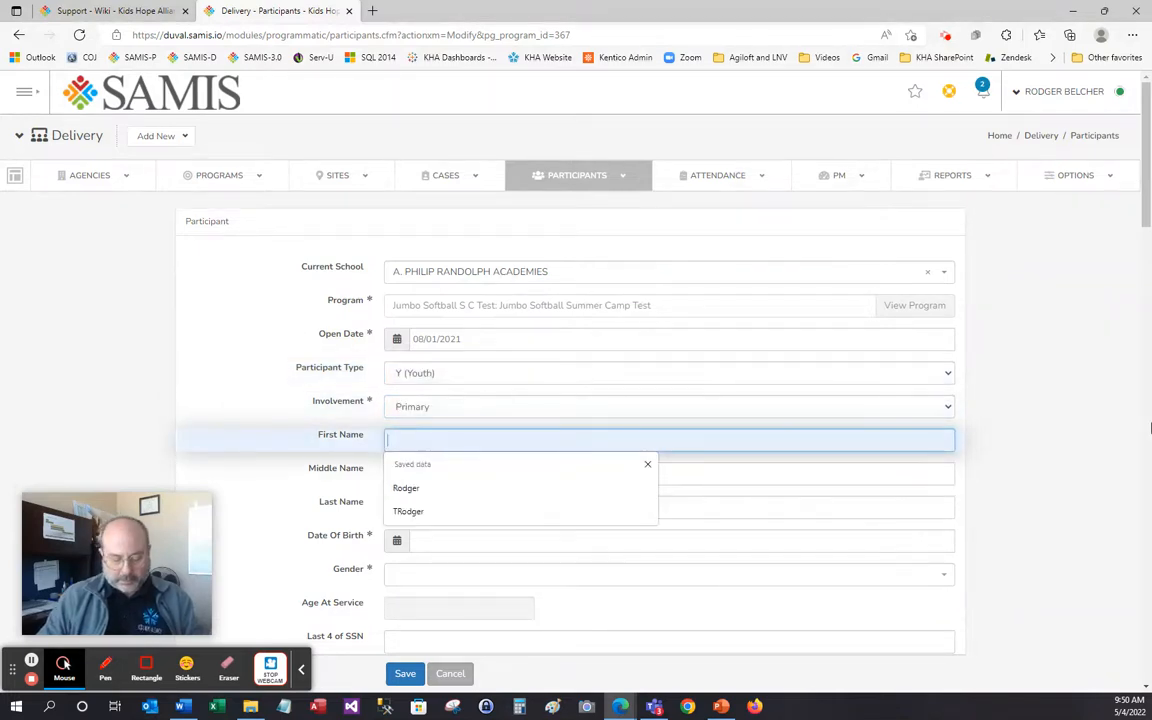
text(John)
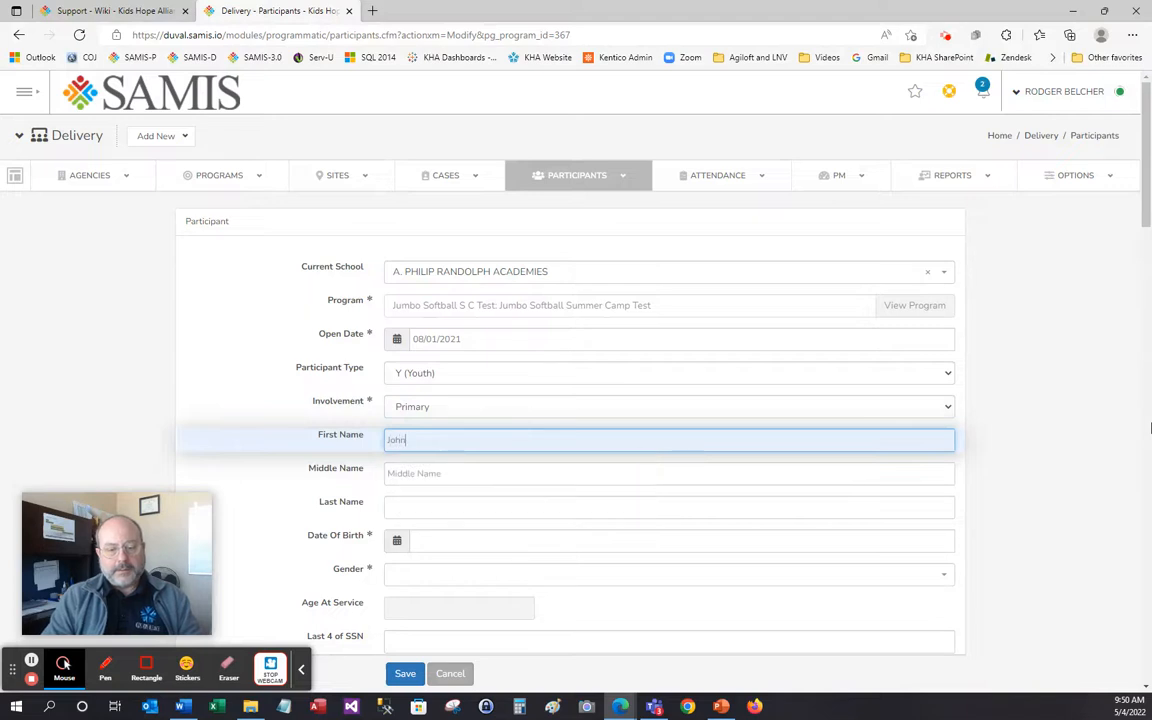
key(Tab)
key(Tab)
key(Tab)
key(Tab)
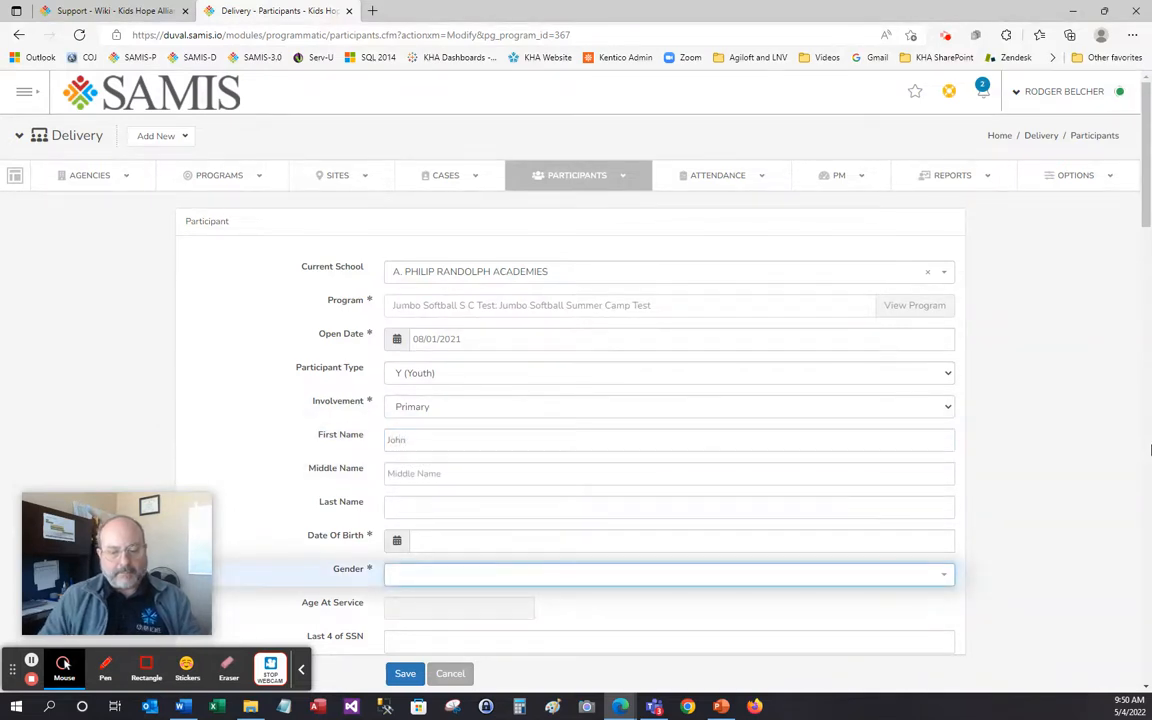
Fill in the last name from suggestions and birth date 02/01/2005
click(388, 506)
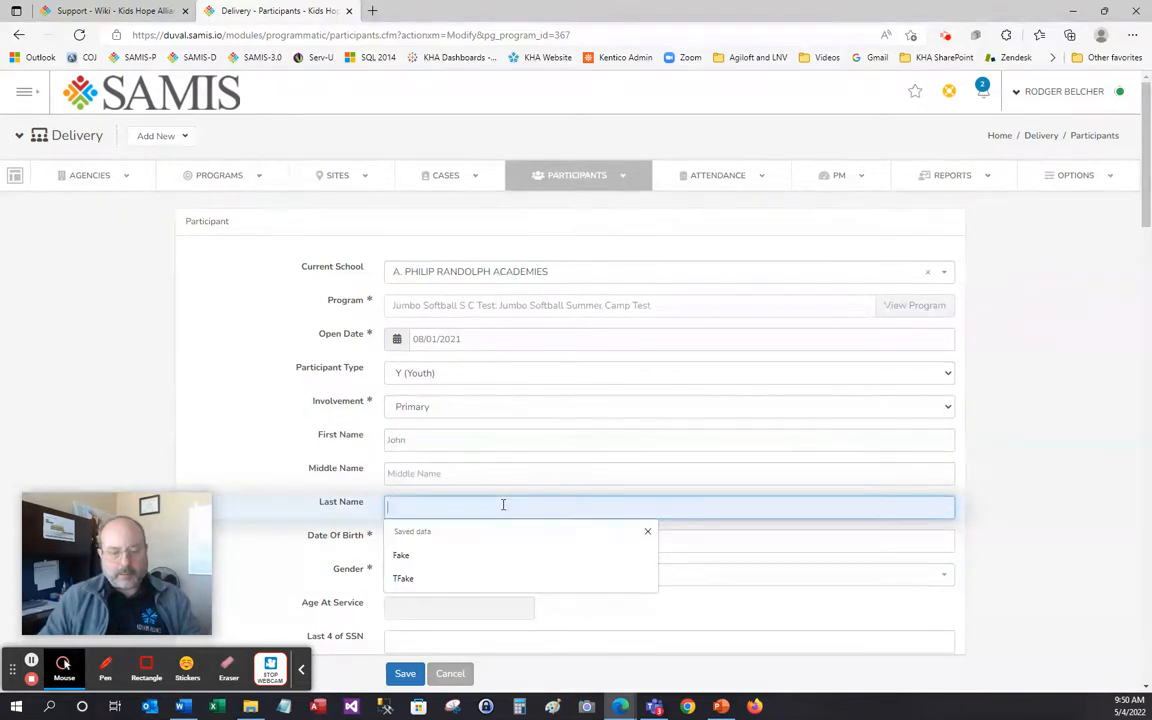
click(442, 555)
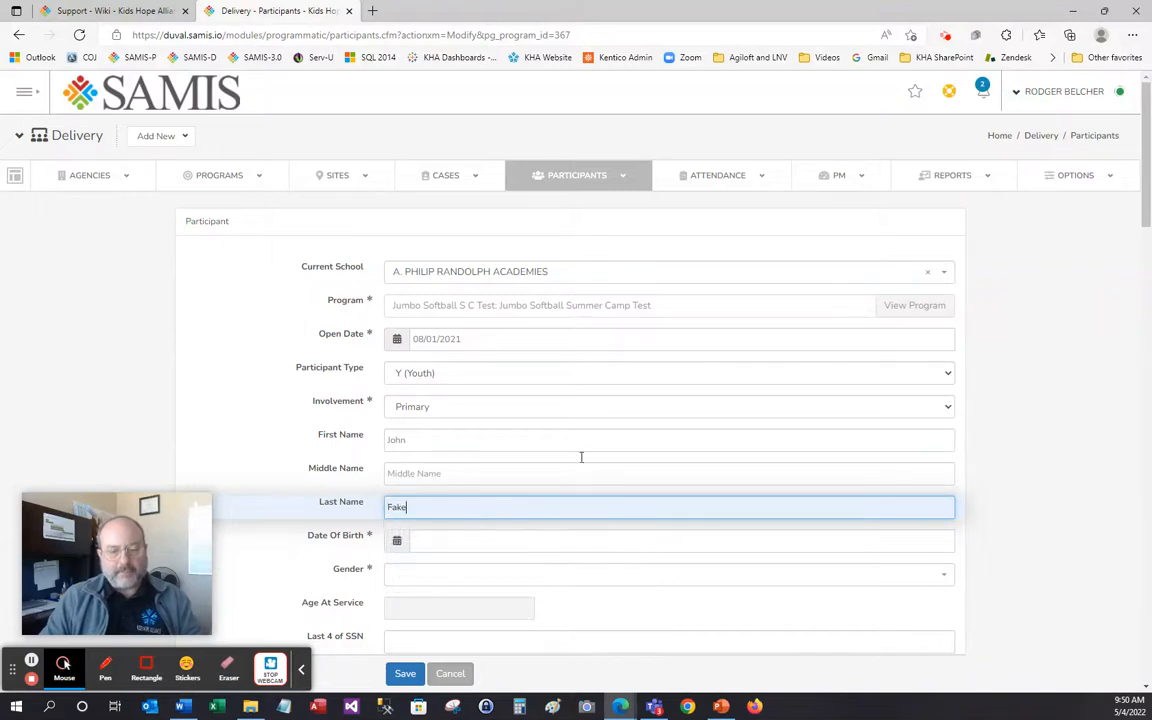
scroll(590, 460, down, 2)
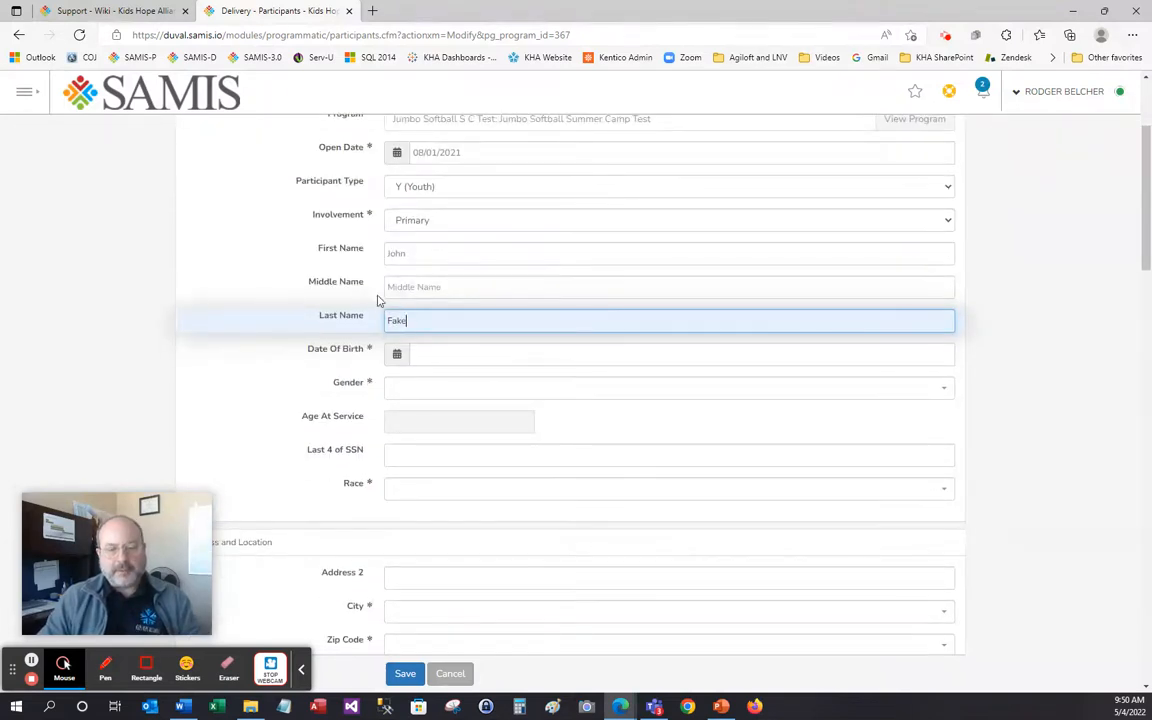
click(445, 356)
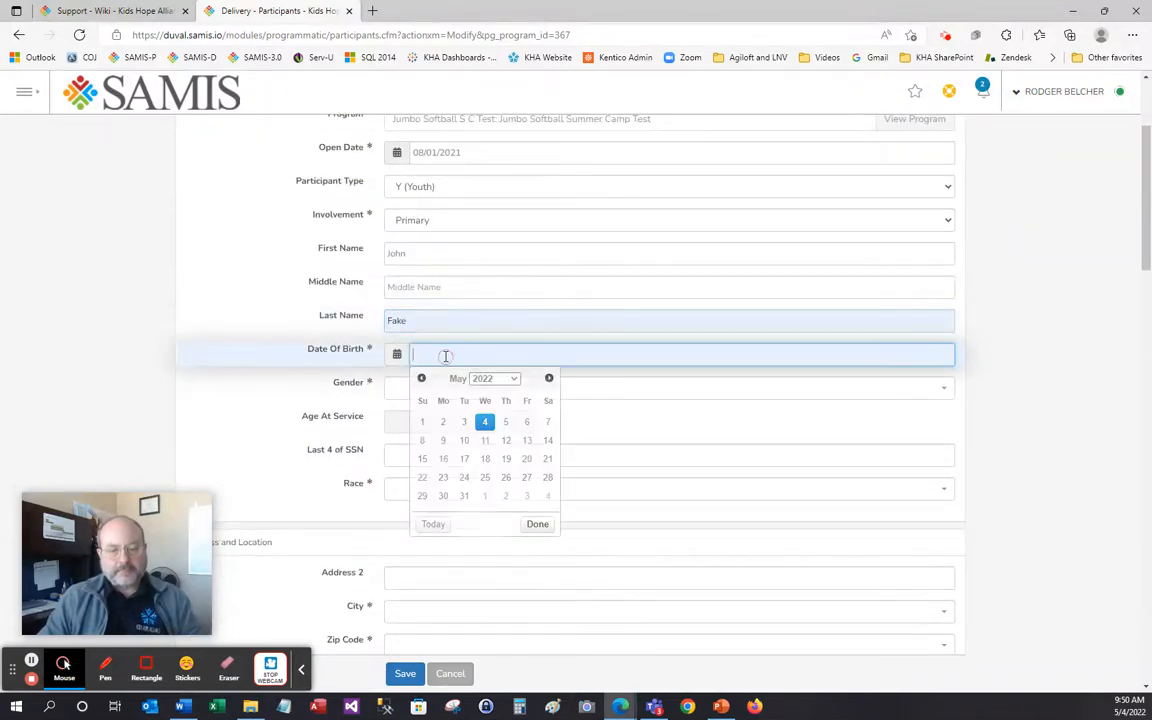
text(02/01/2005)
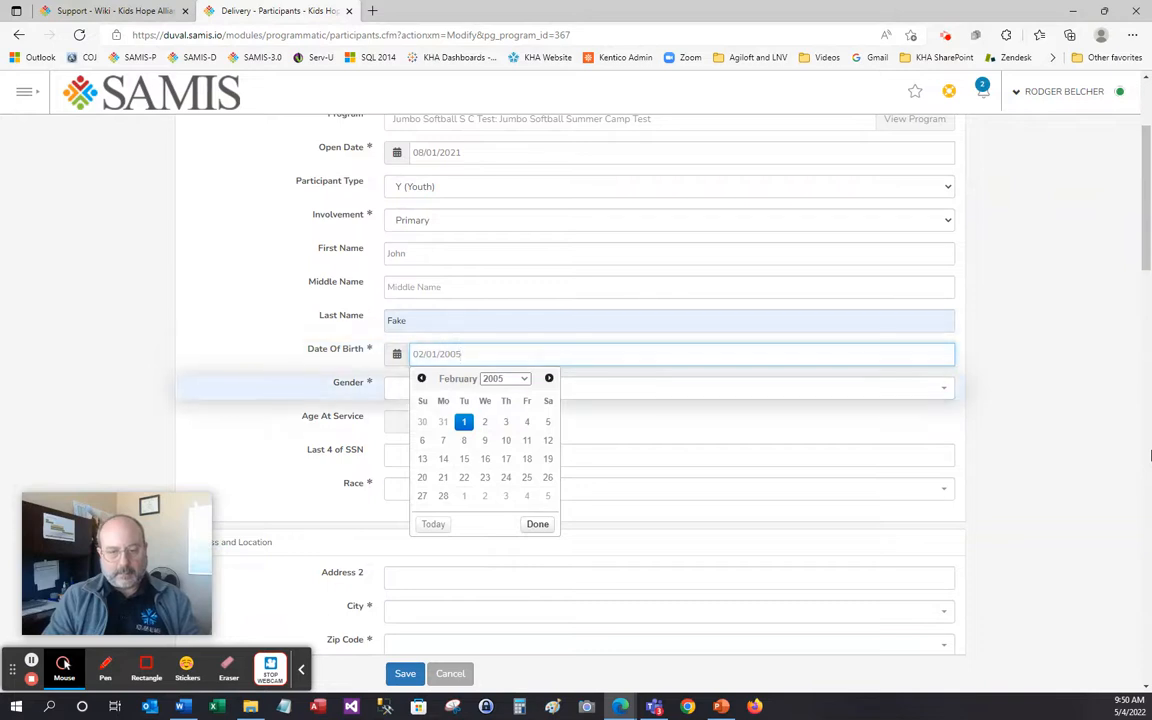
key(Tab)
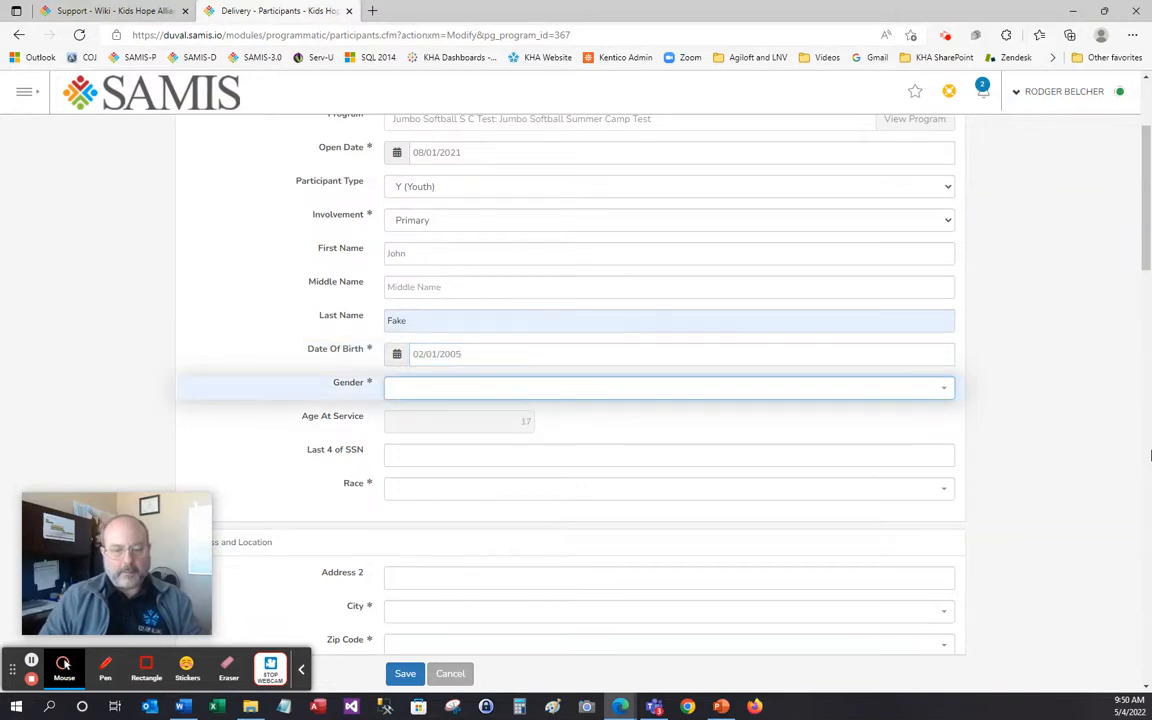
Set gender M, enter the last four SSN digits, and choose race African American
click(555, 391)
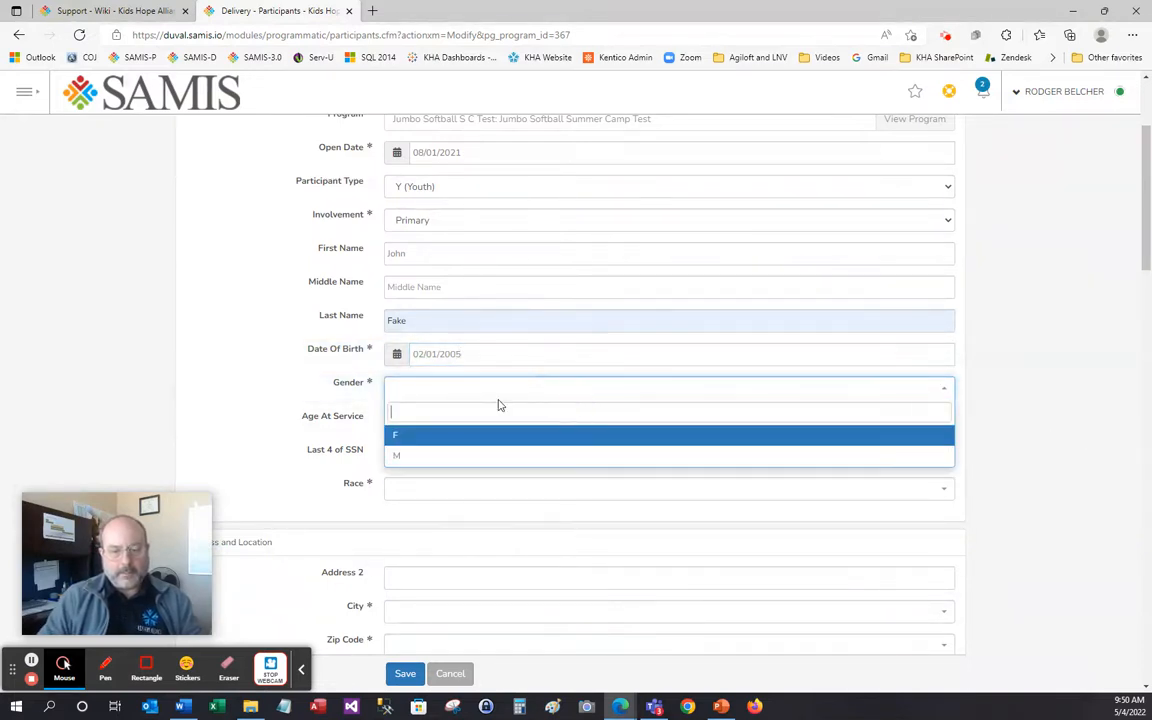
click(400, 463)
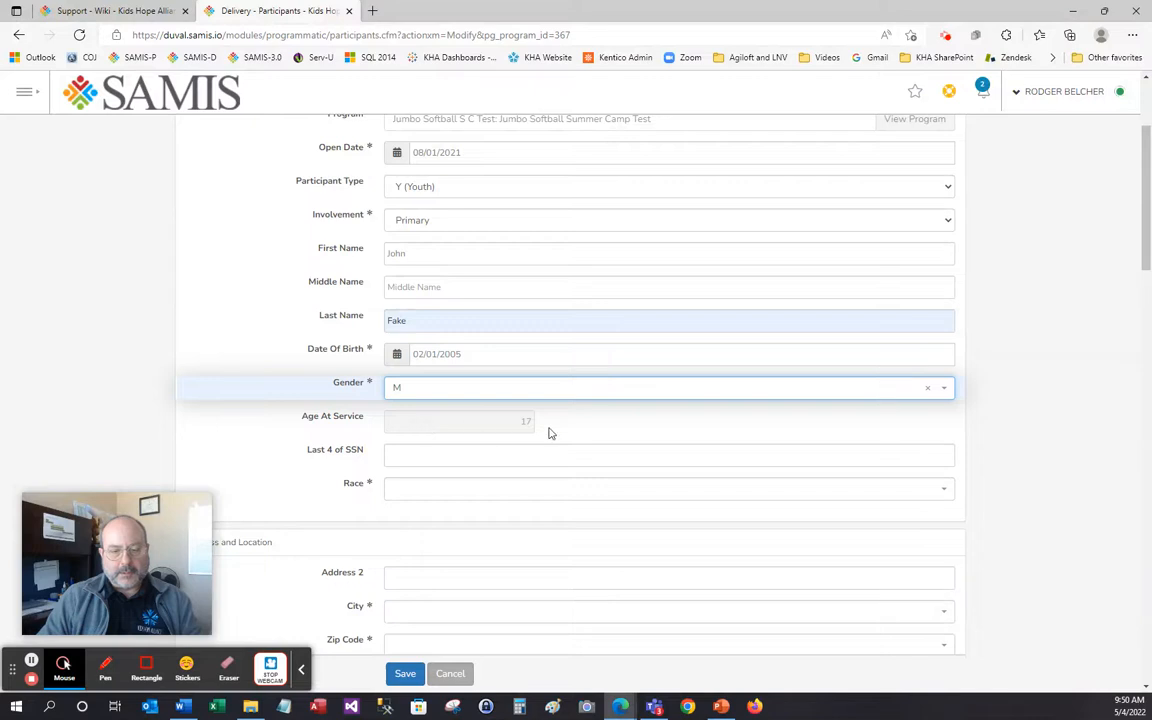
click(409, 456)
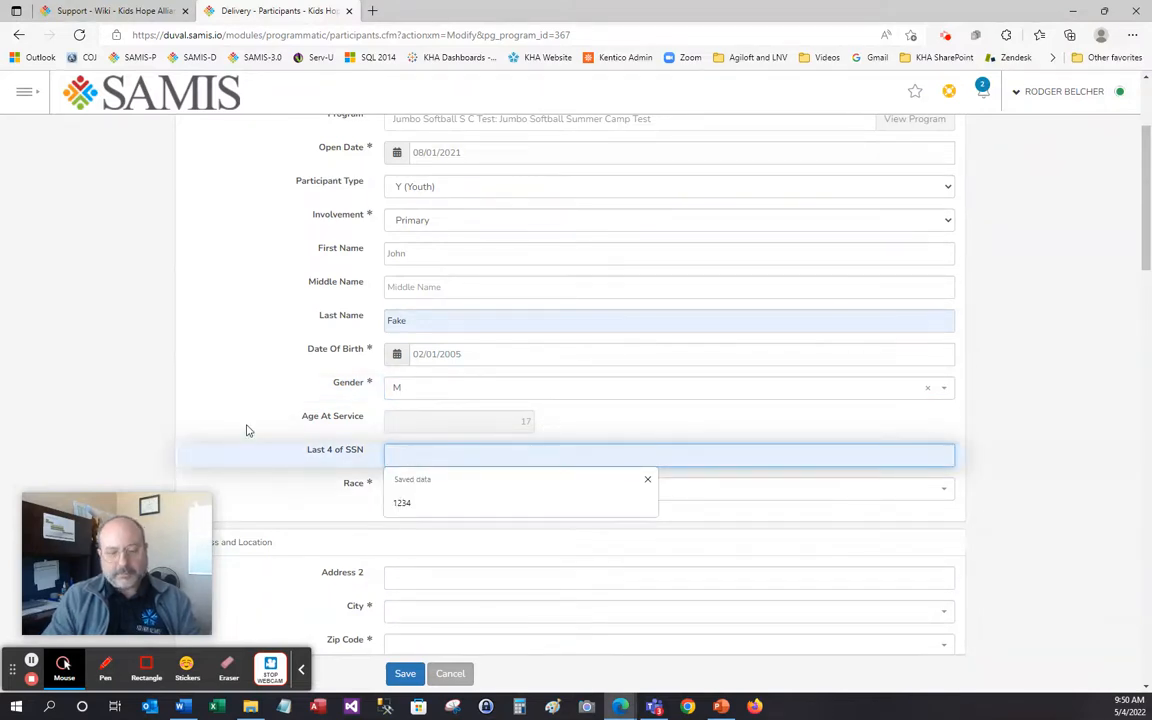
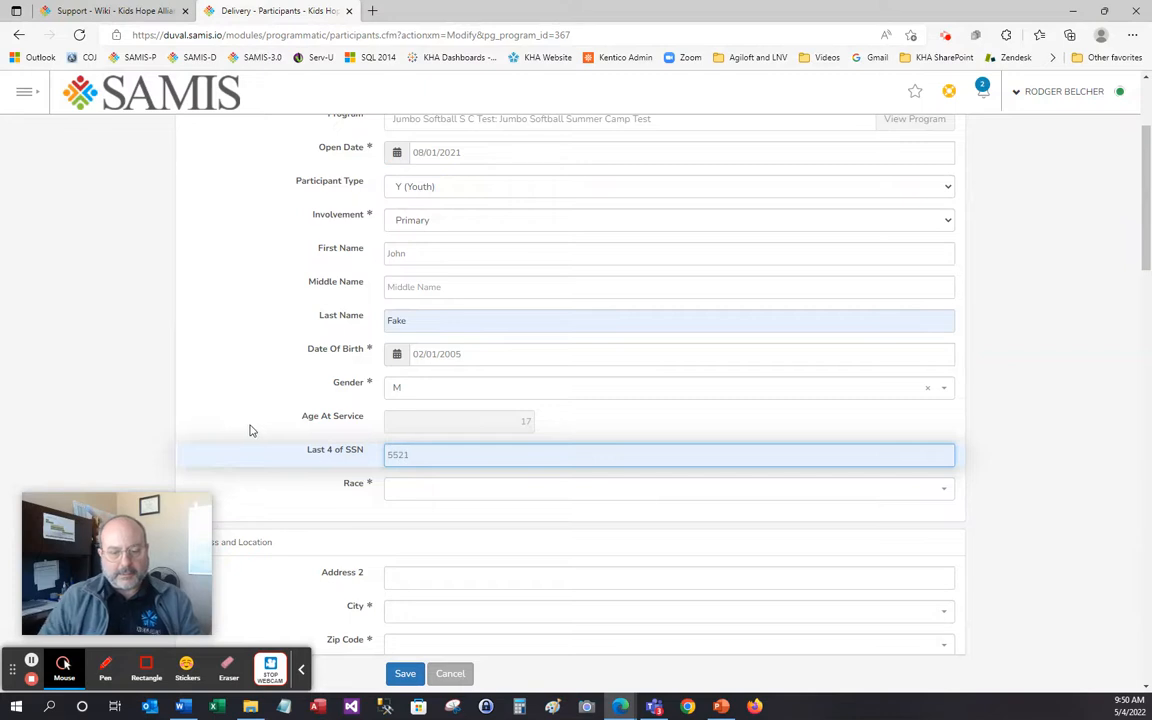
click(408, 498)
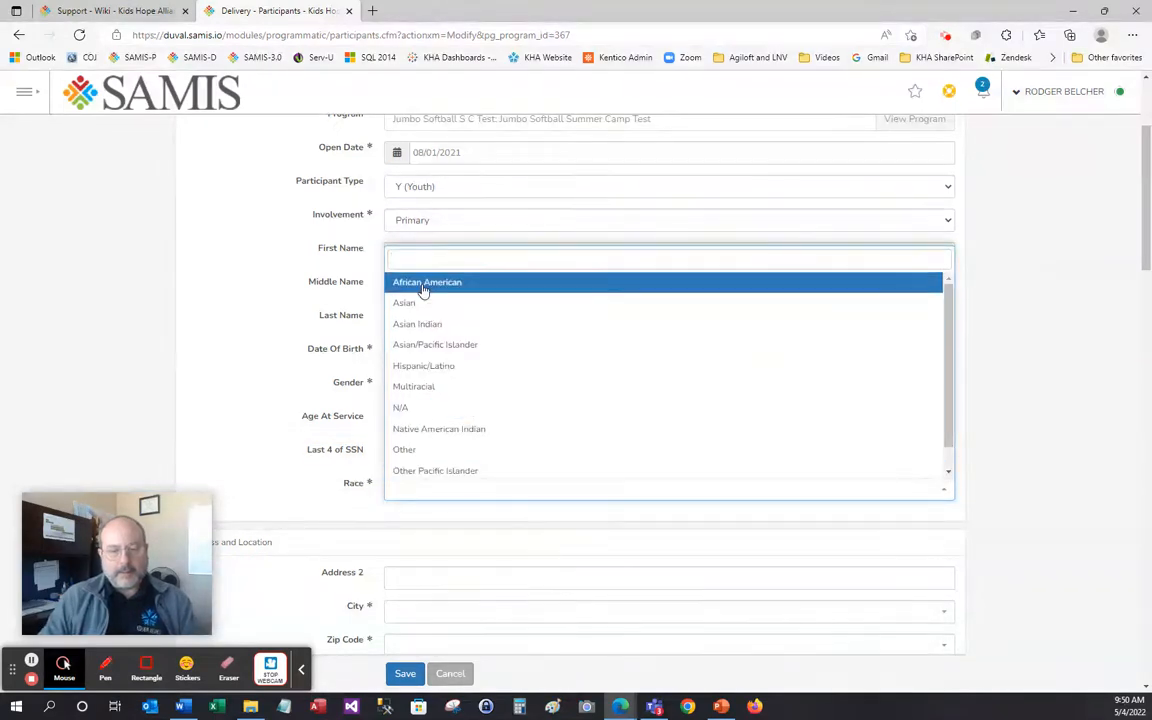
click(419, 282)
scroll(205, 418, down, 3)
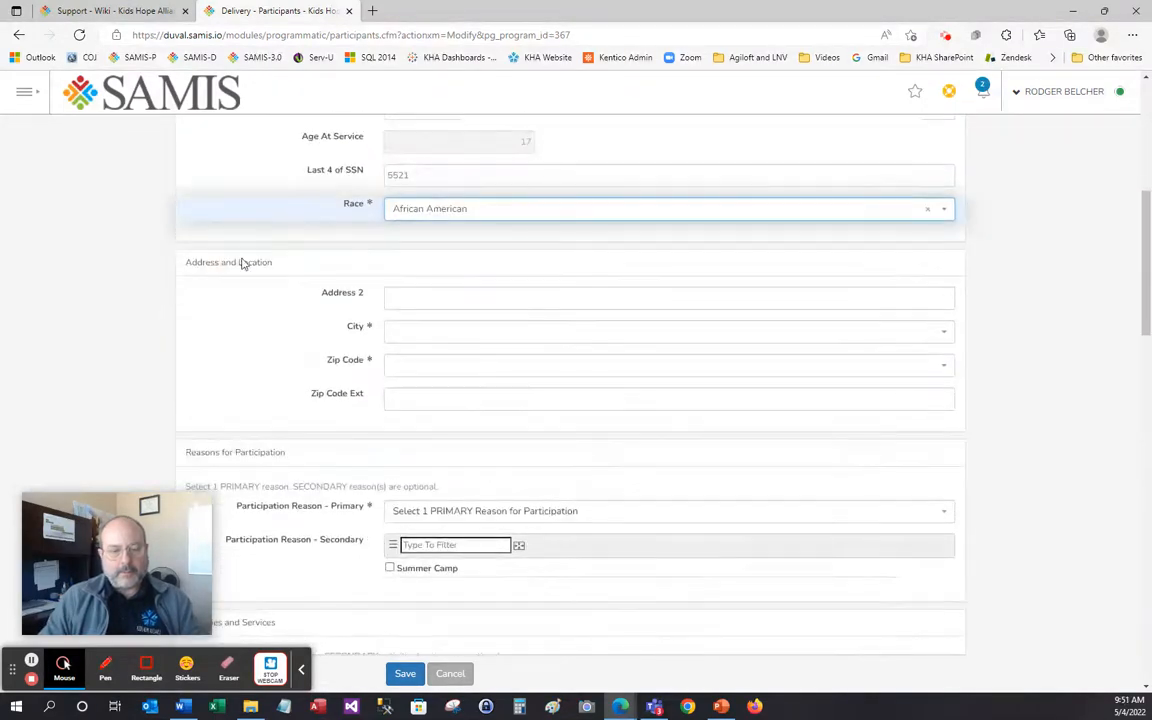
Enter the participant's street address line, city Jacksonville and zip code 32206
click(420, 298)
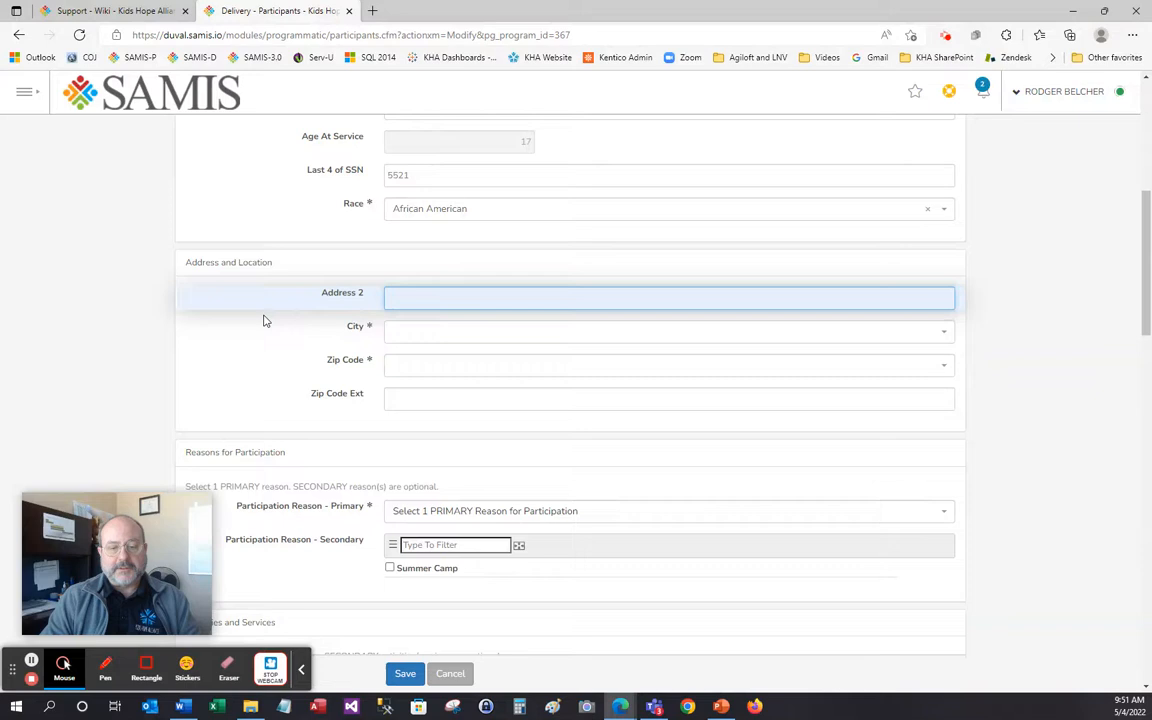
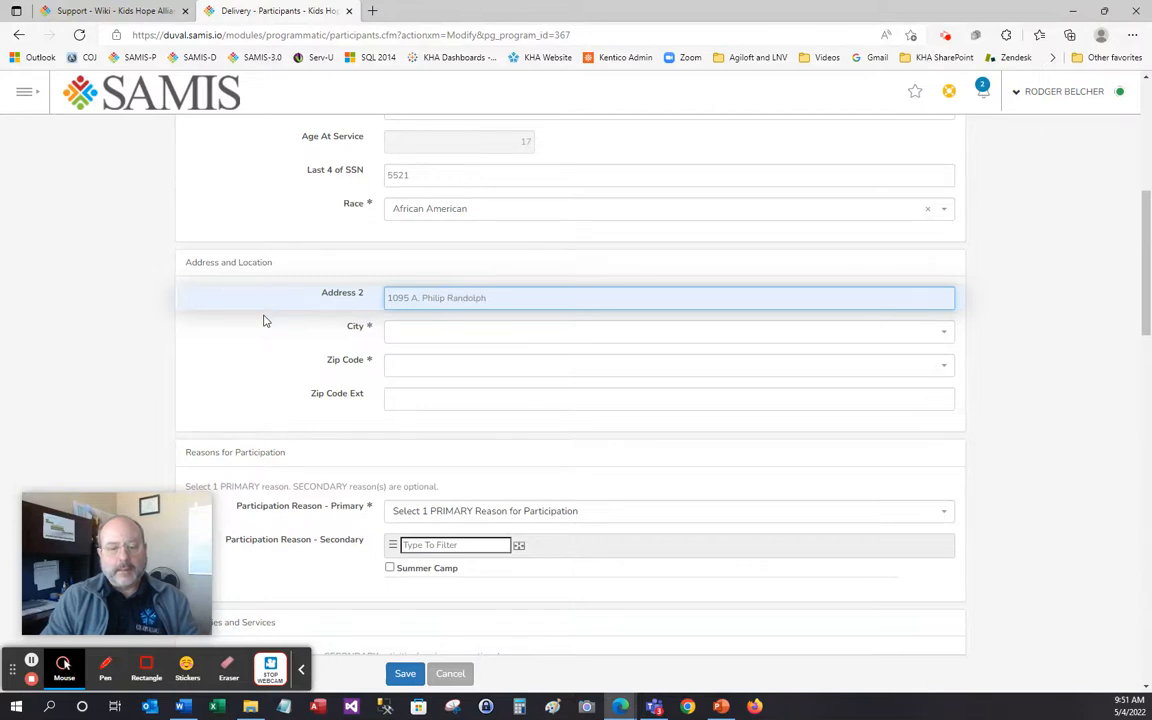
key(Tab)
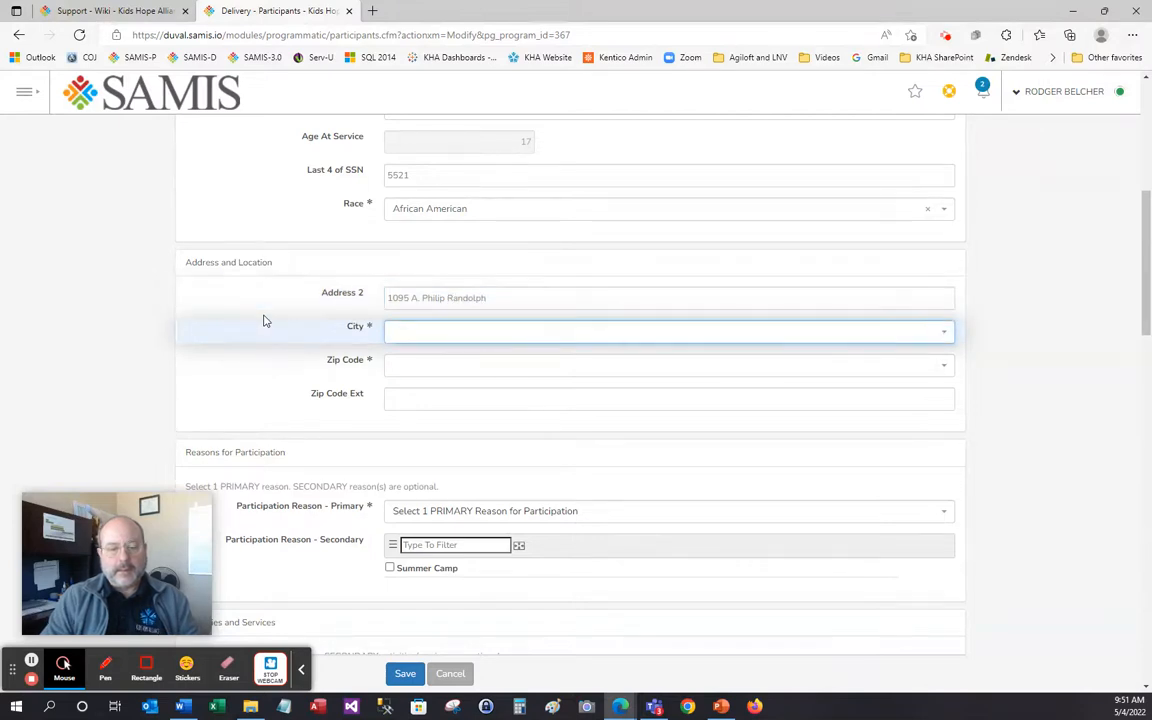
click(416, 335)
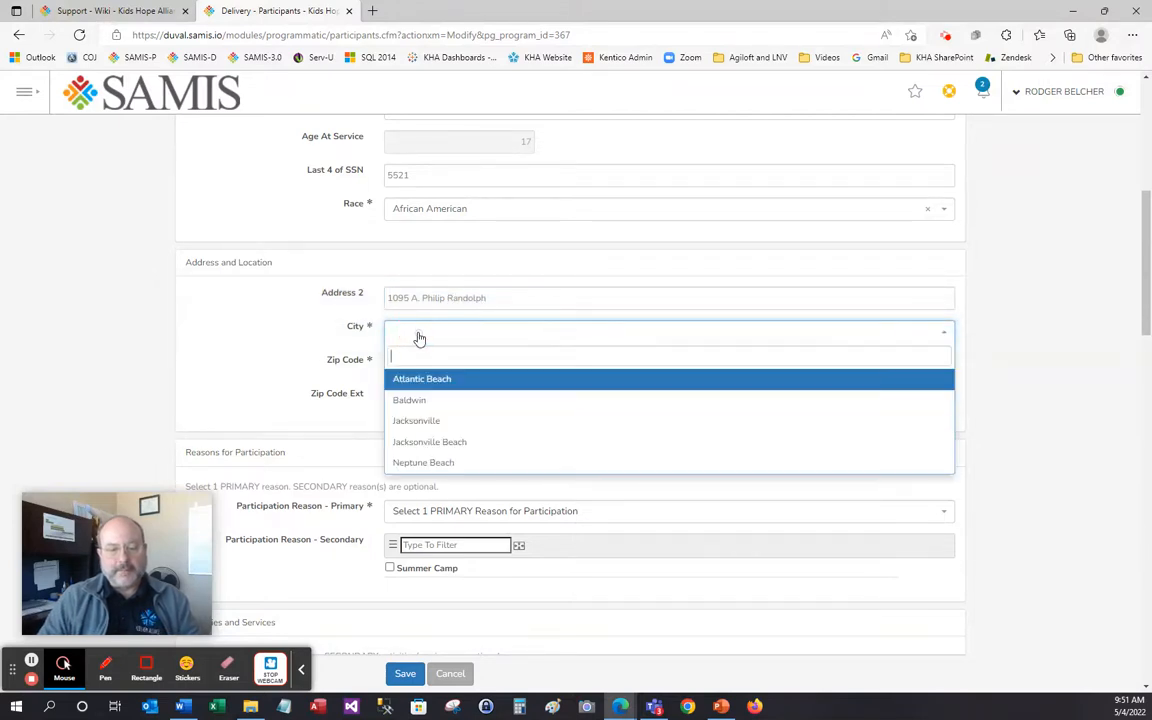
click(435, 424)
click(419, 371)
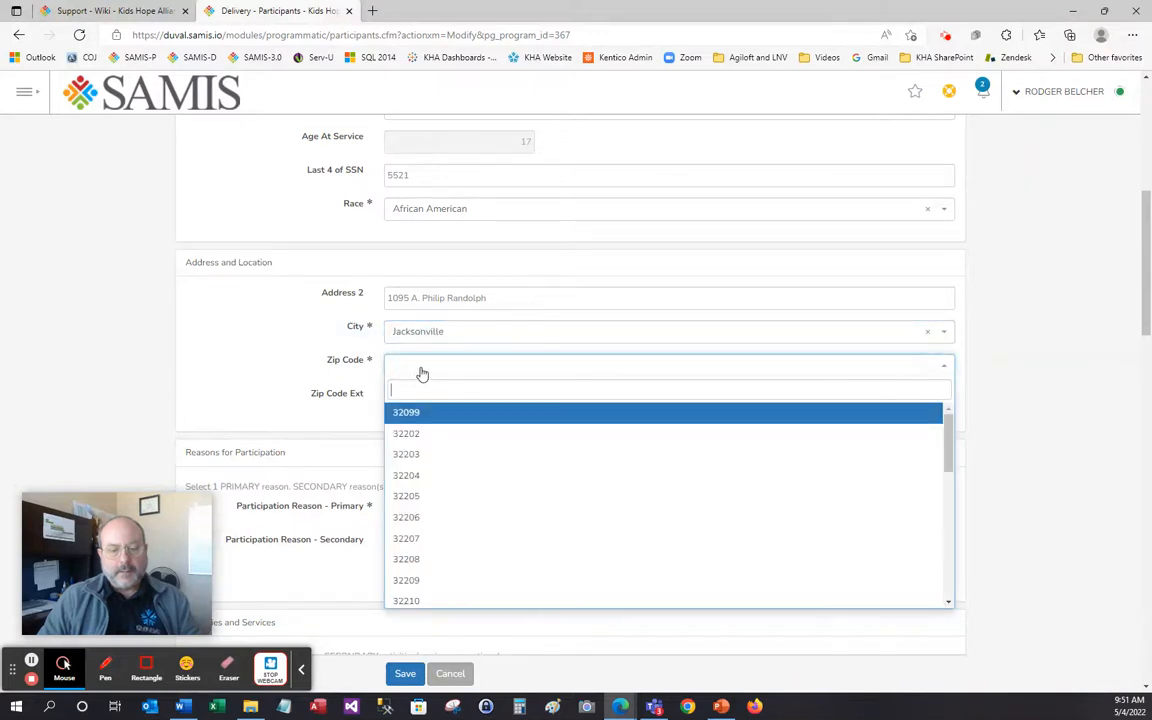
click(432, 516)
scroll(300, 380, down, 1)
scroll(252, 375, down, 3)
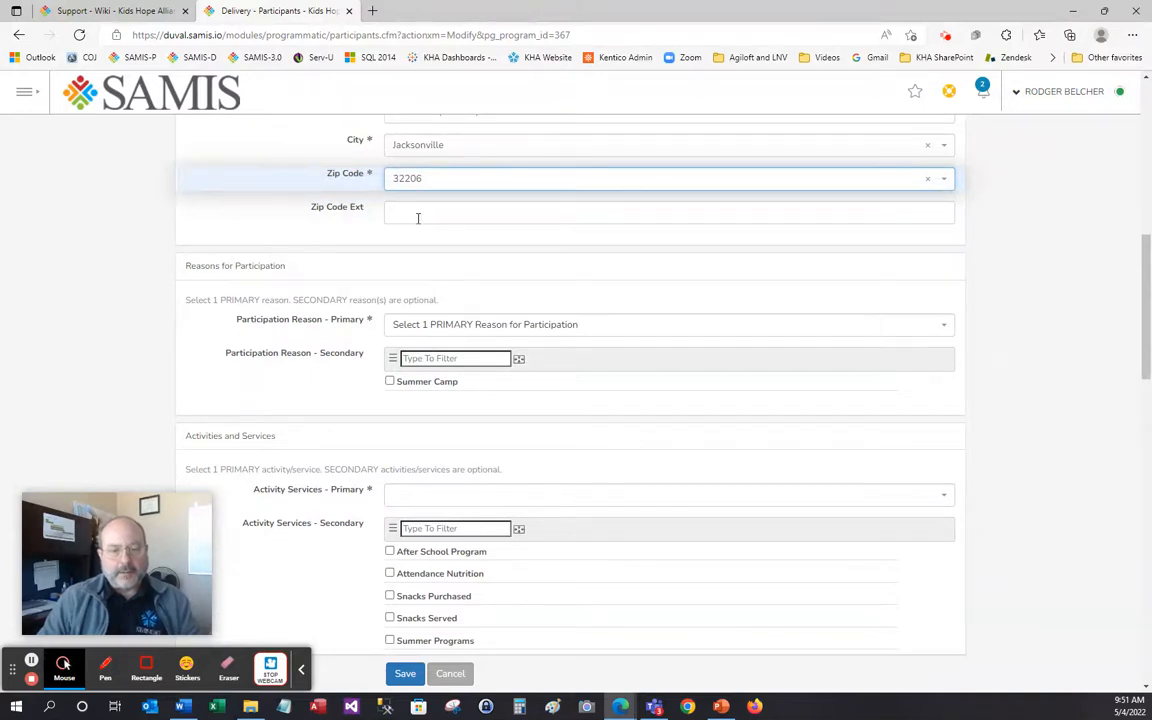
click(407, 328)
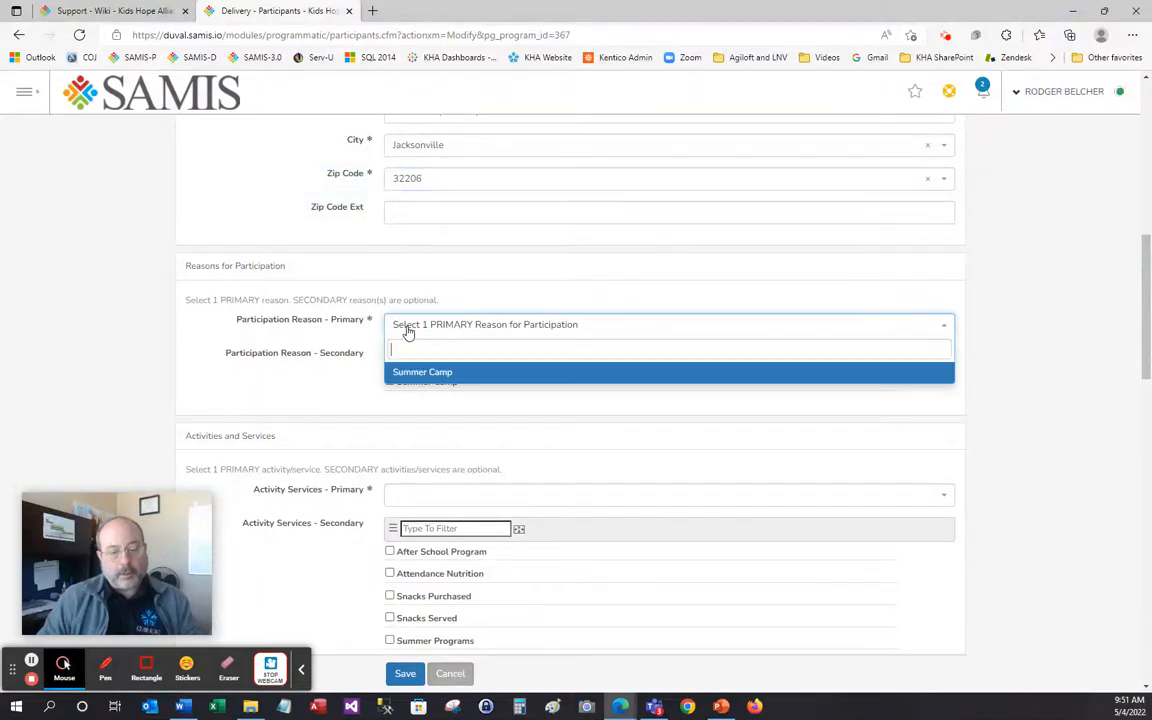
Pick Summer Camp as primary participation reason and Summer Programs as primary activity service
click(440, 374)
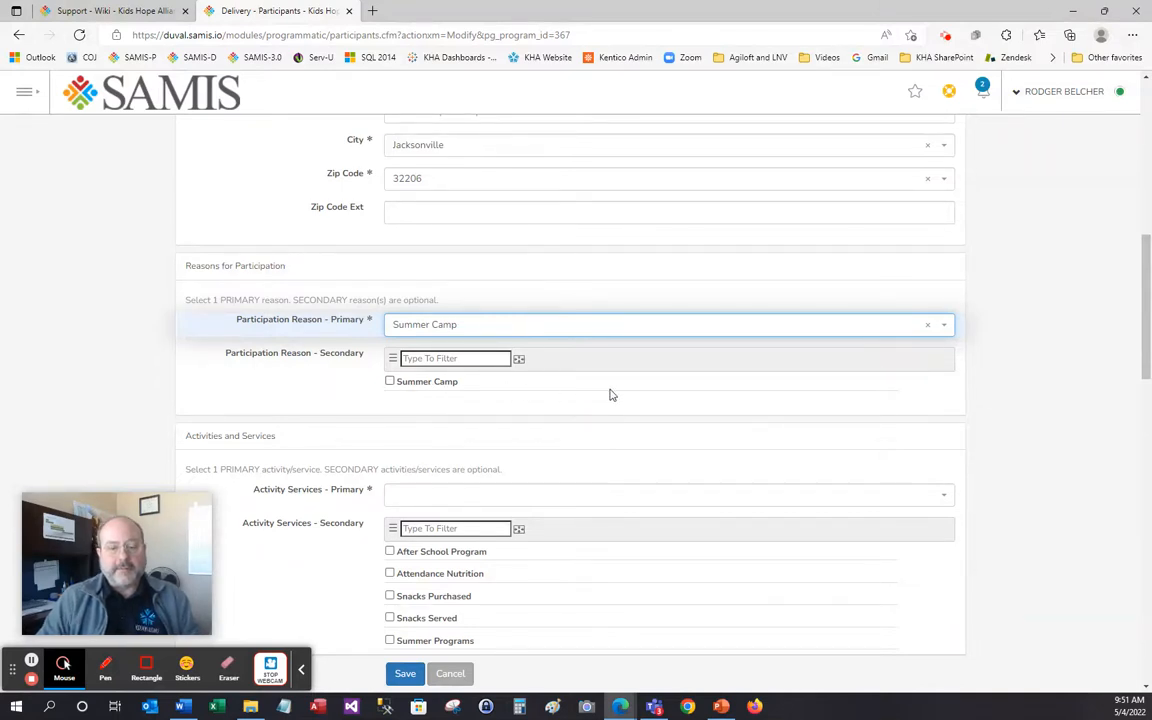
scroll(609, 393, down, 3)
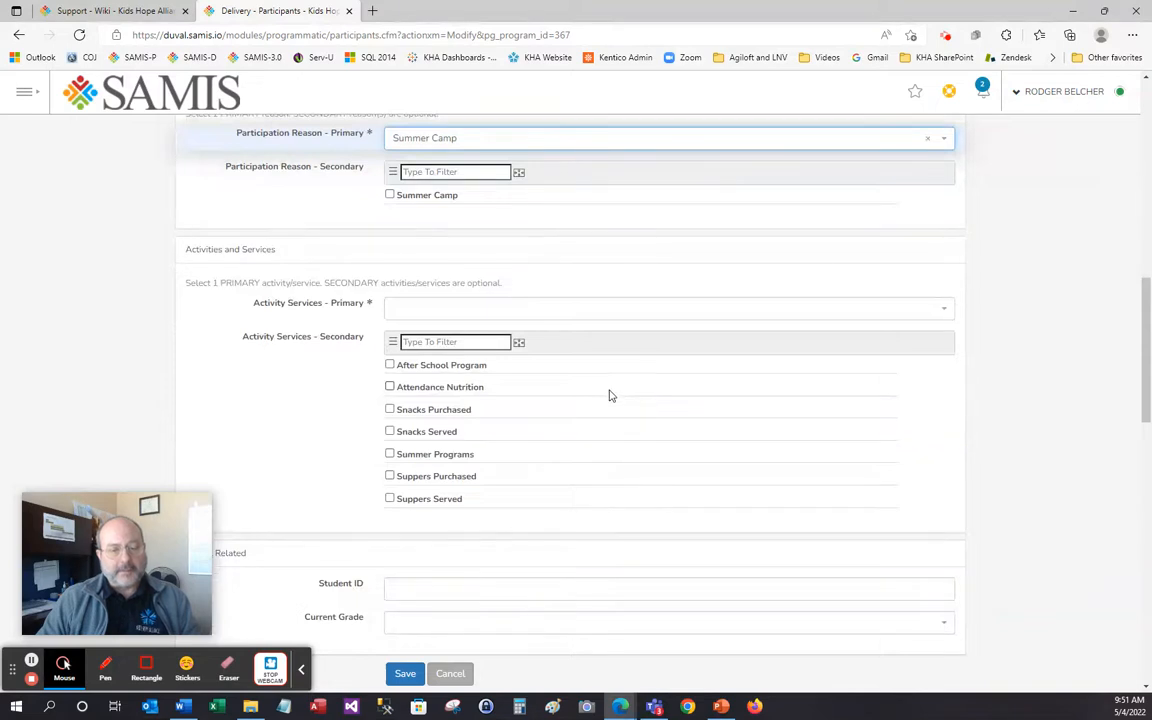
click(420, 310)
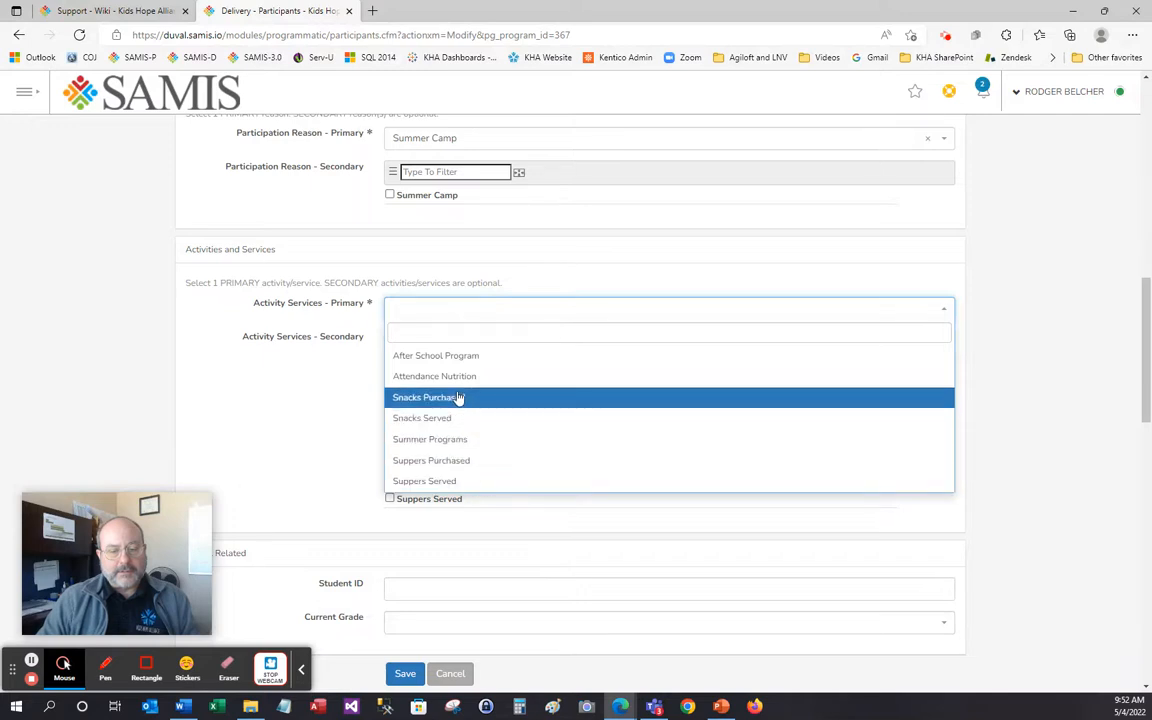
click(452, 440)
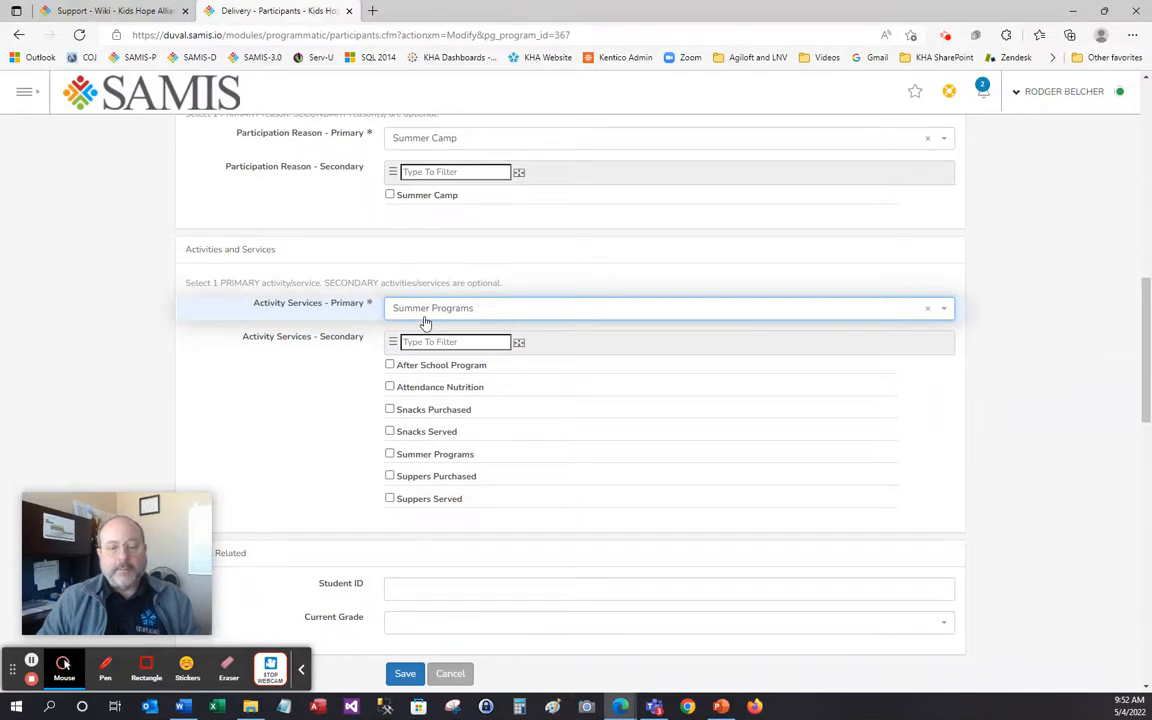
scroll(661, 373, down, 3)
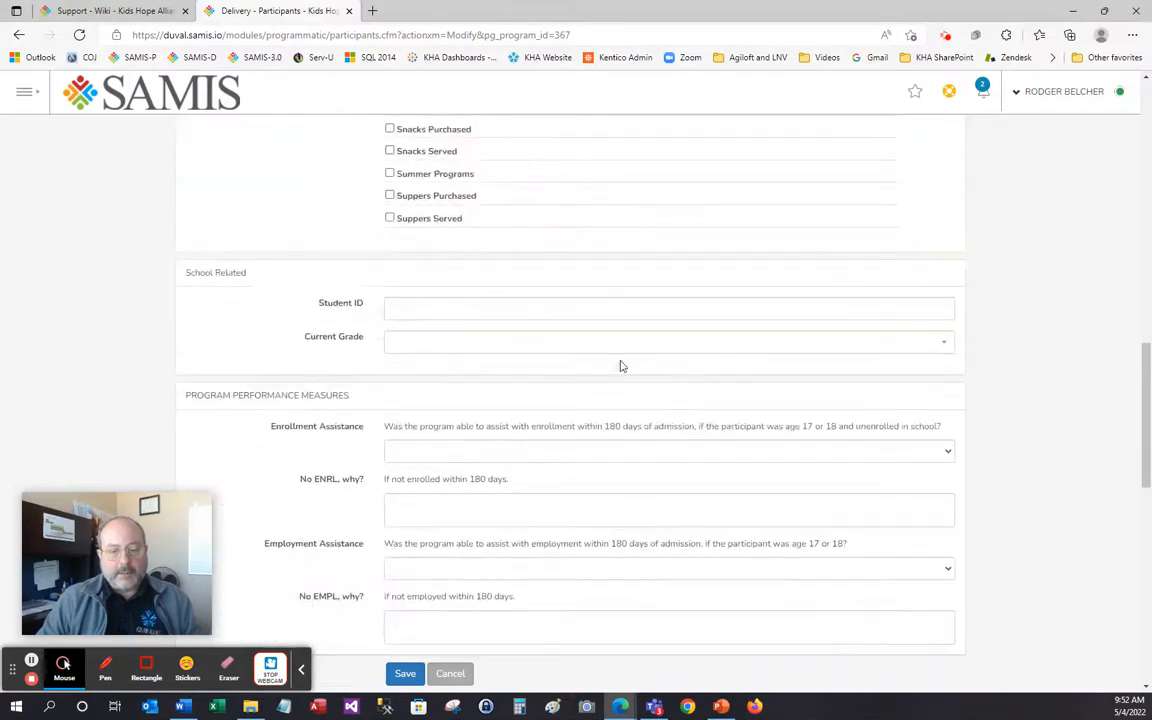
Type a Student ID, erase the mistyped number, and begin typing a replacement ID
click(421, 312)
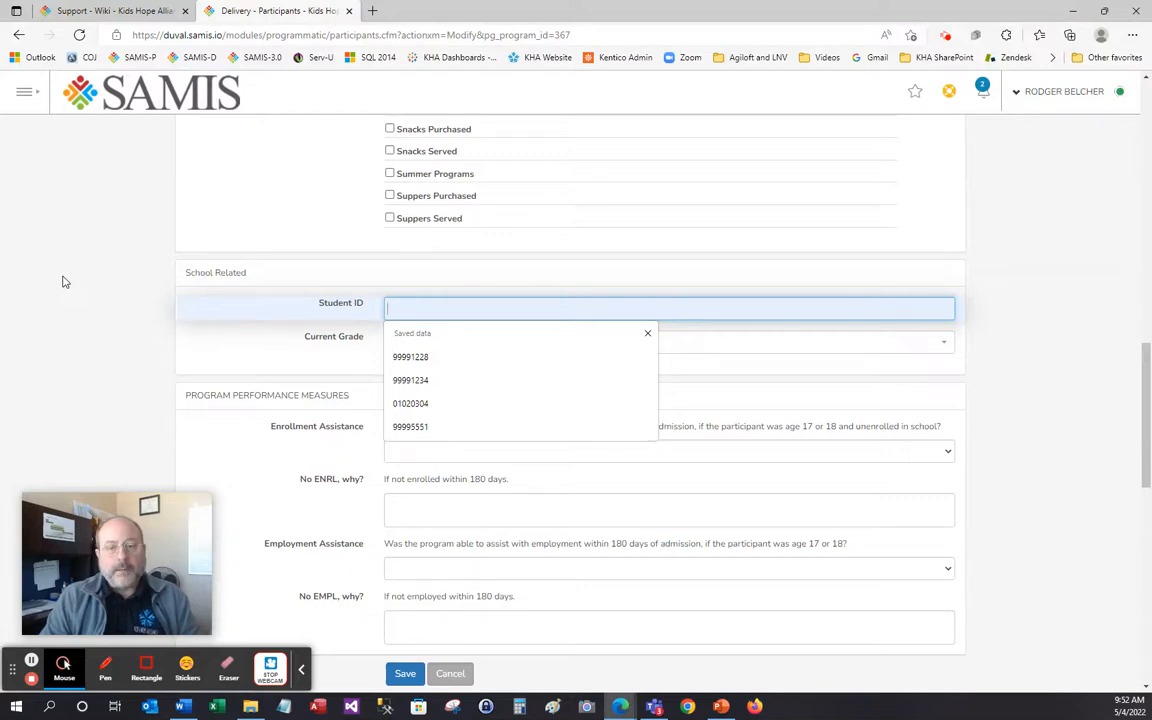
text(9)
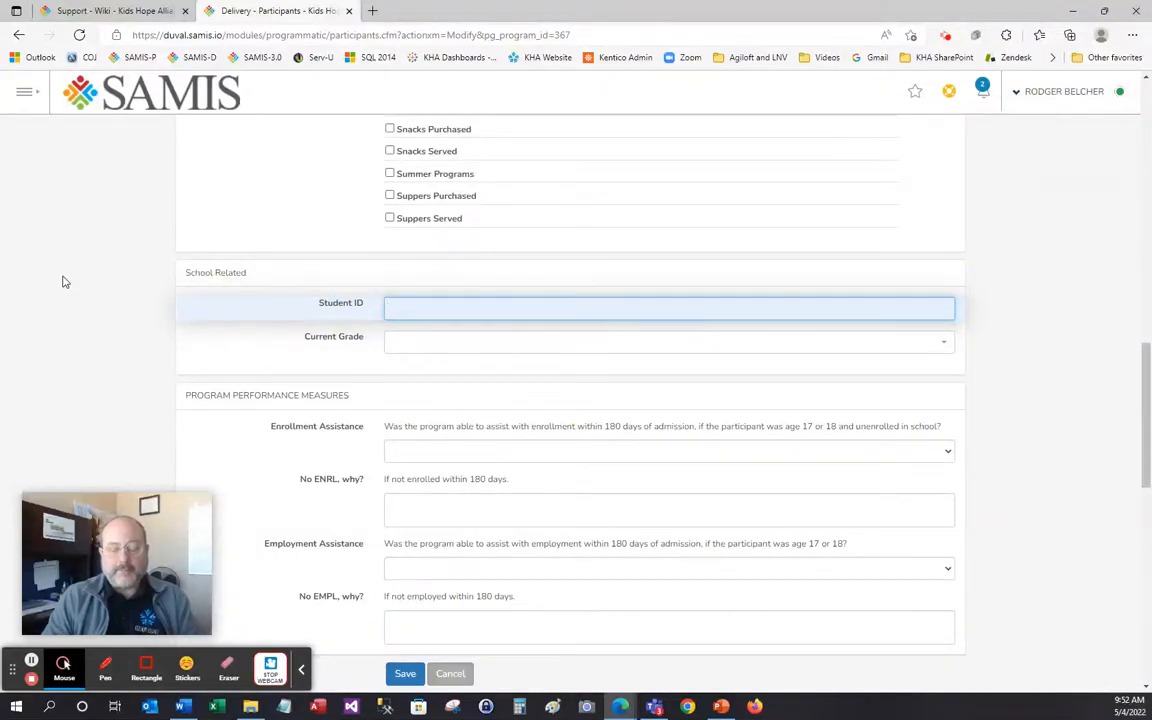
text(23)
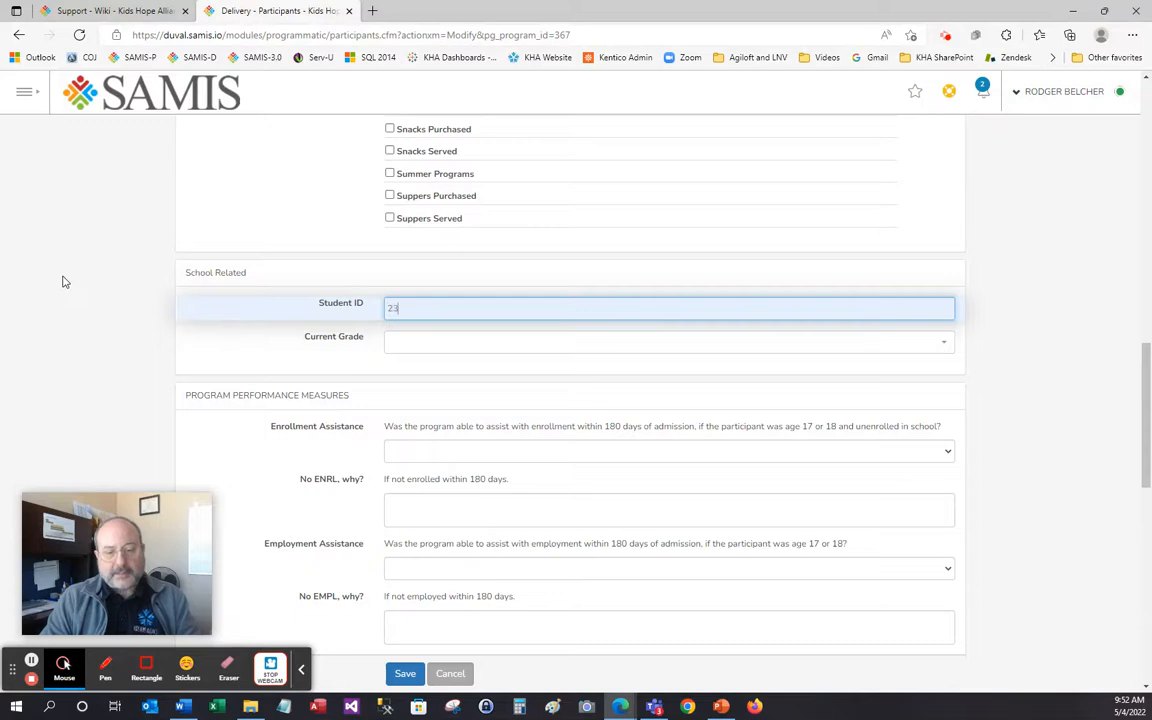
text(459876)
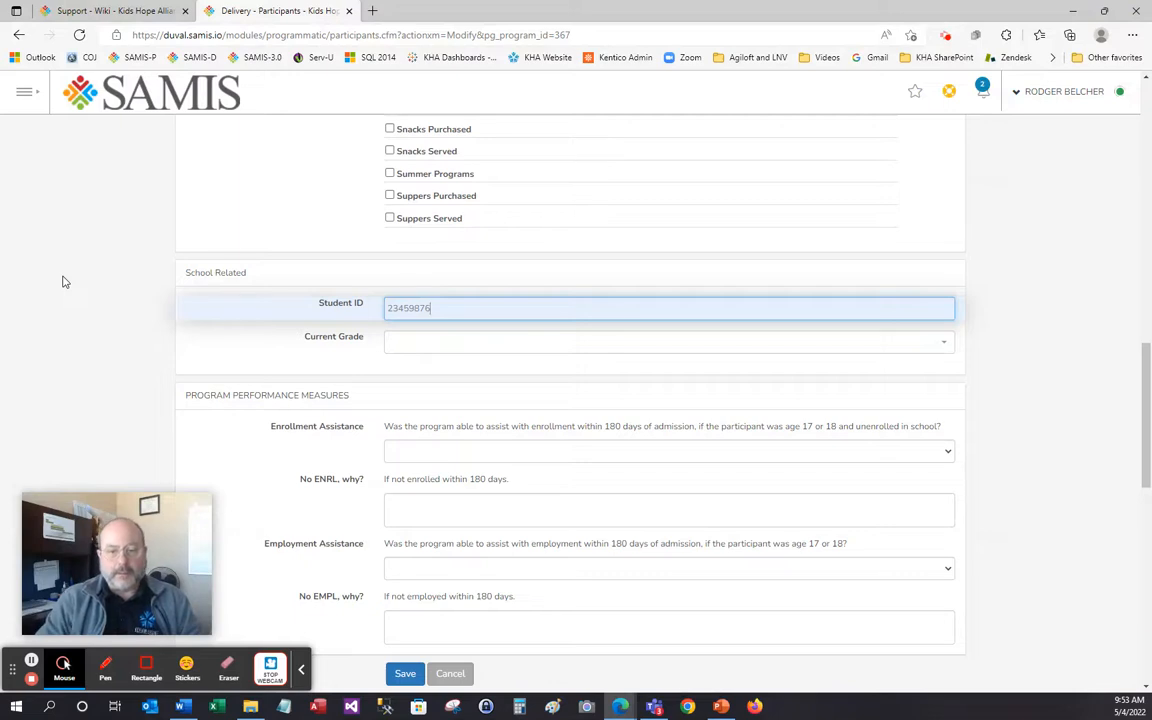
key(BackSpace)
key(BackSpace)
key(BackSpace)
key(BackSpace)
key(BackSpace)
key(BackSpace)
key(BackSpace)
key(BackSpace)
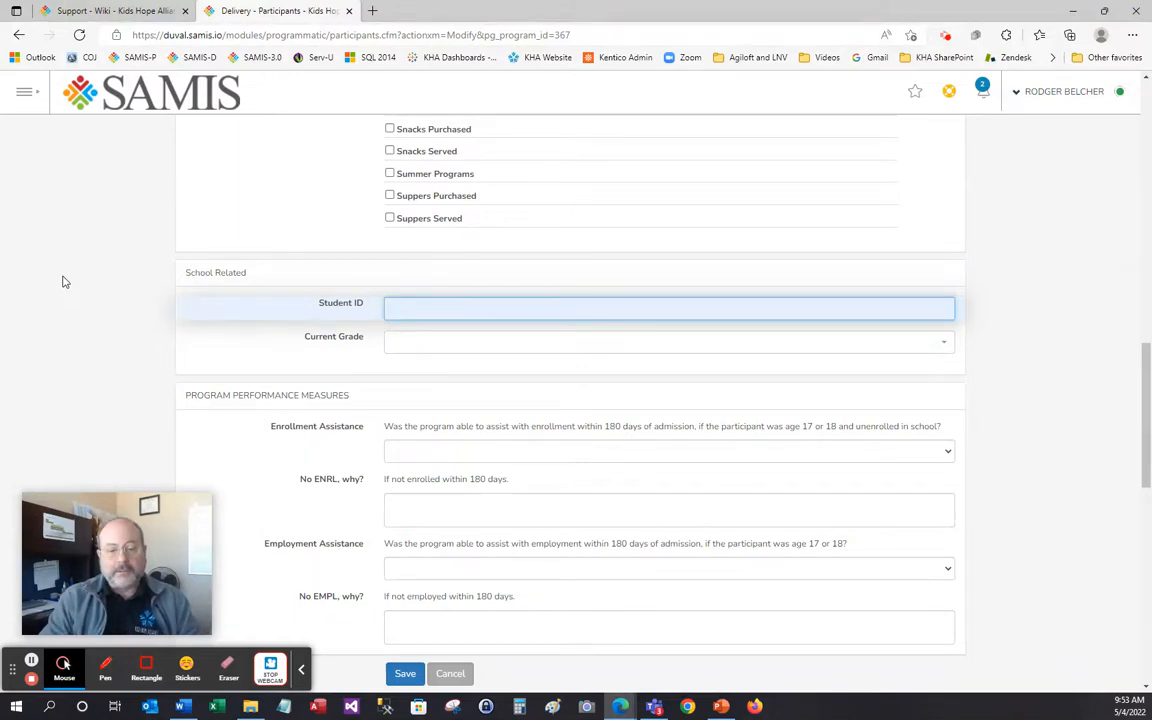
text(9999)
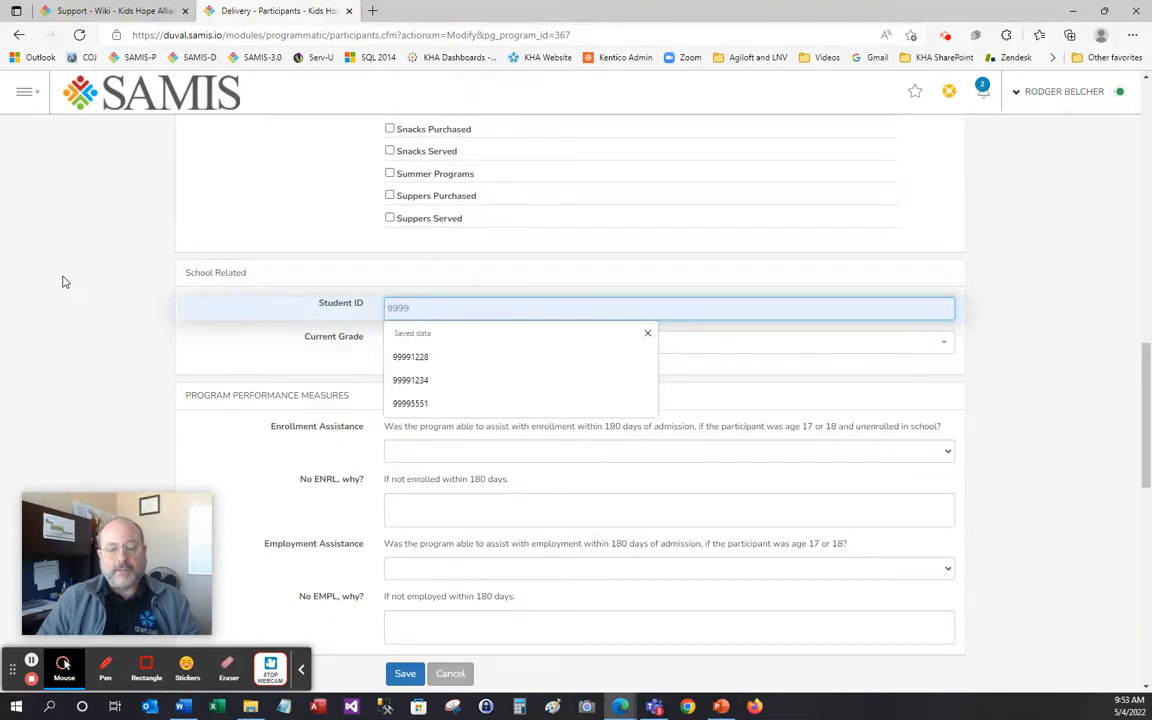
scroll(548, 268, up, 6)
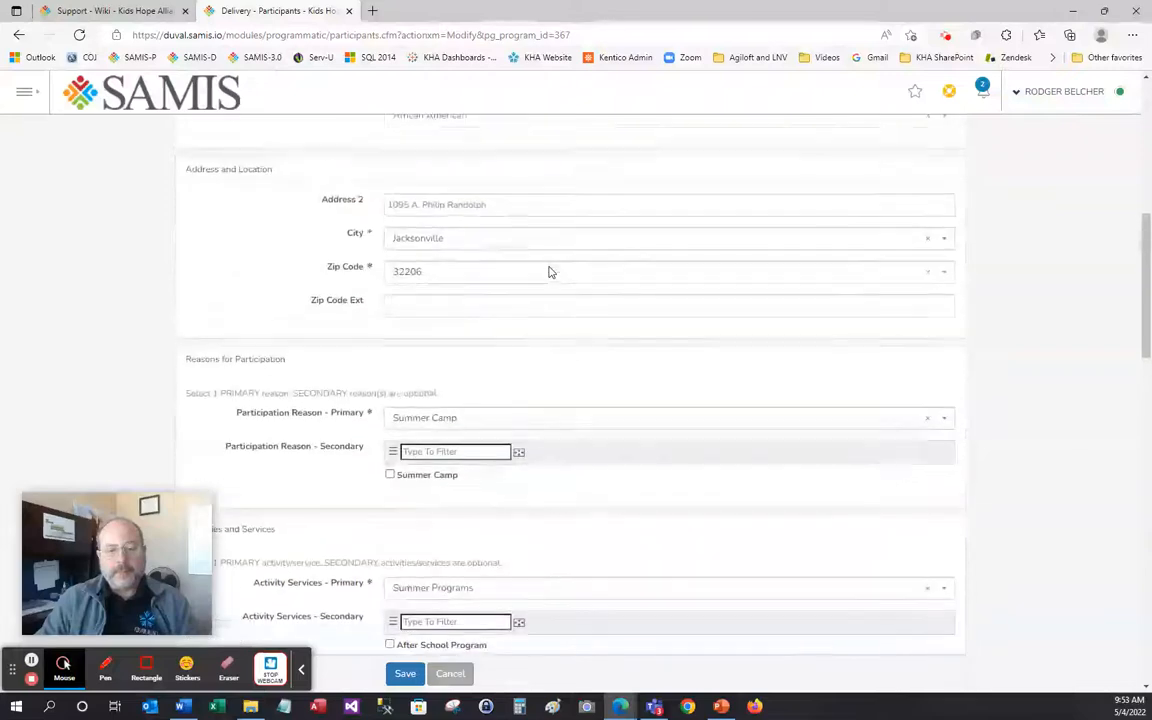
scroll(548, 268, up, 3)
scroll(493, 267, down, 1)
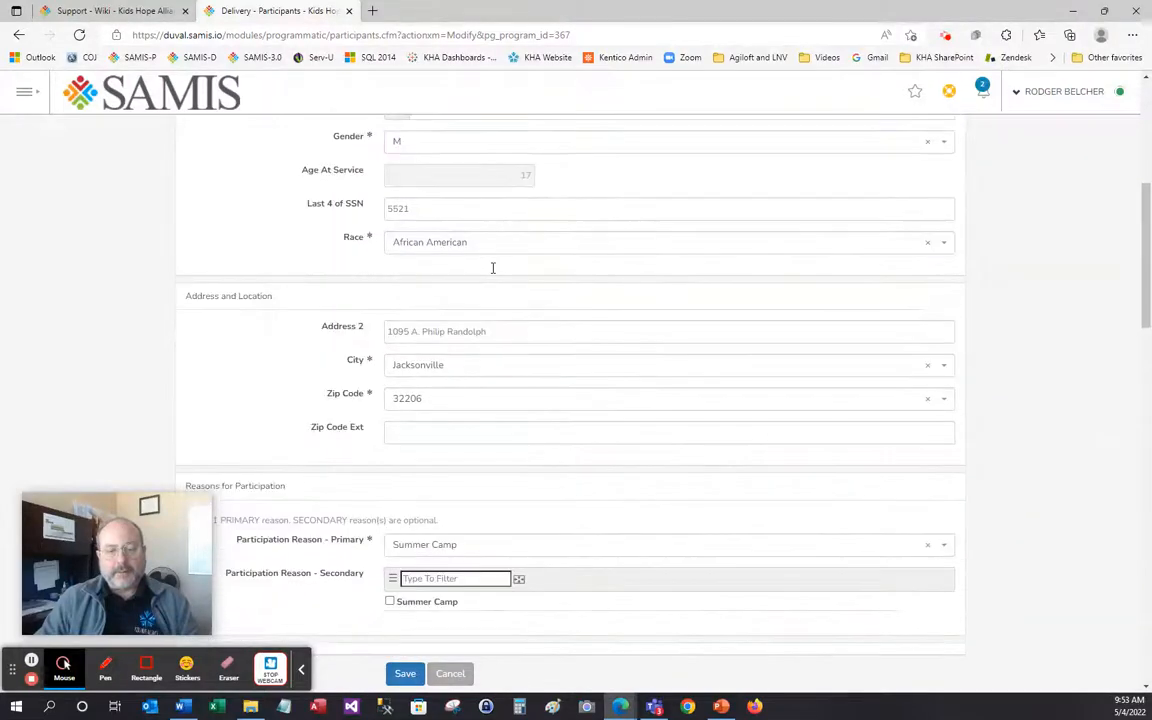
scroll(493, 267, down, 10)
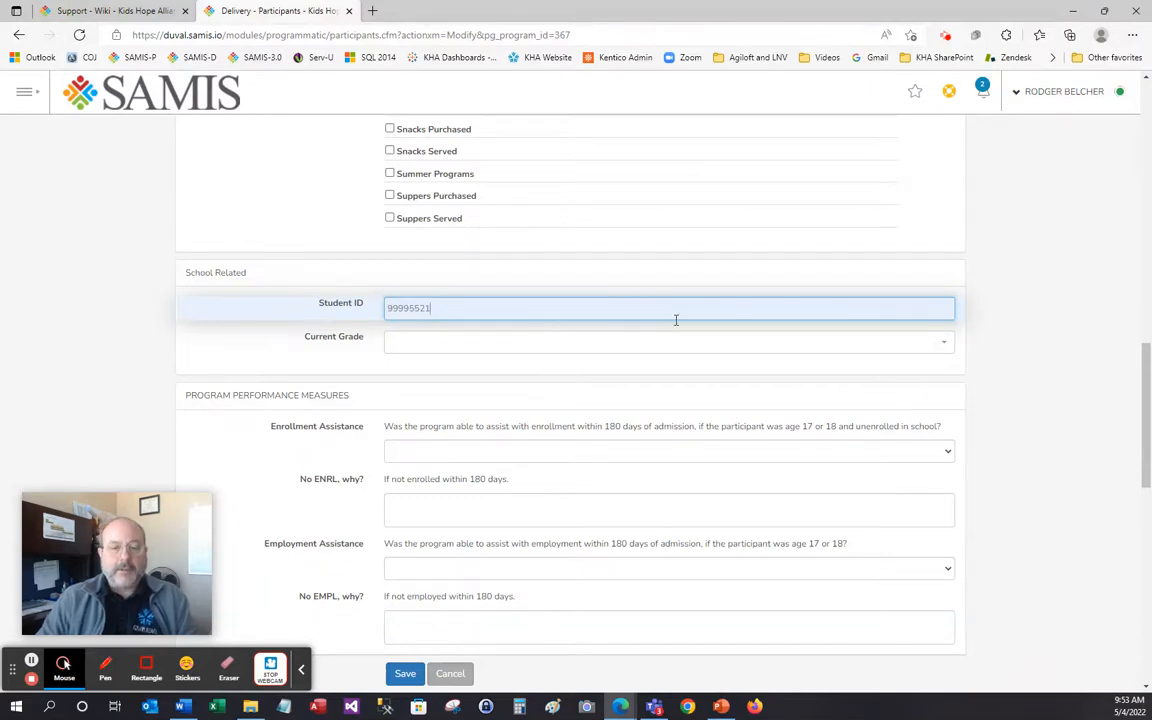
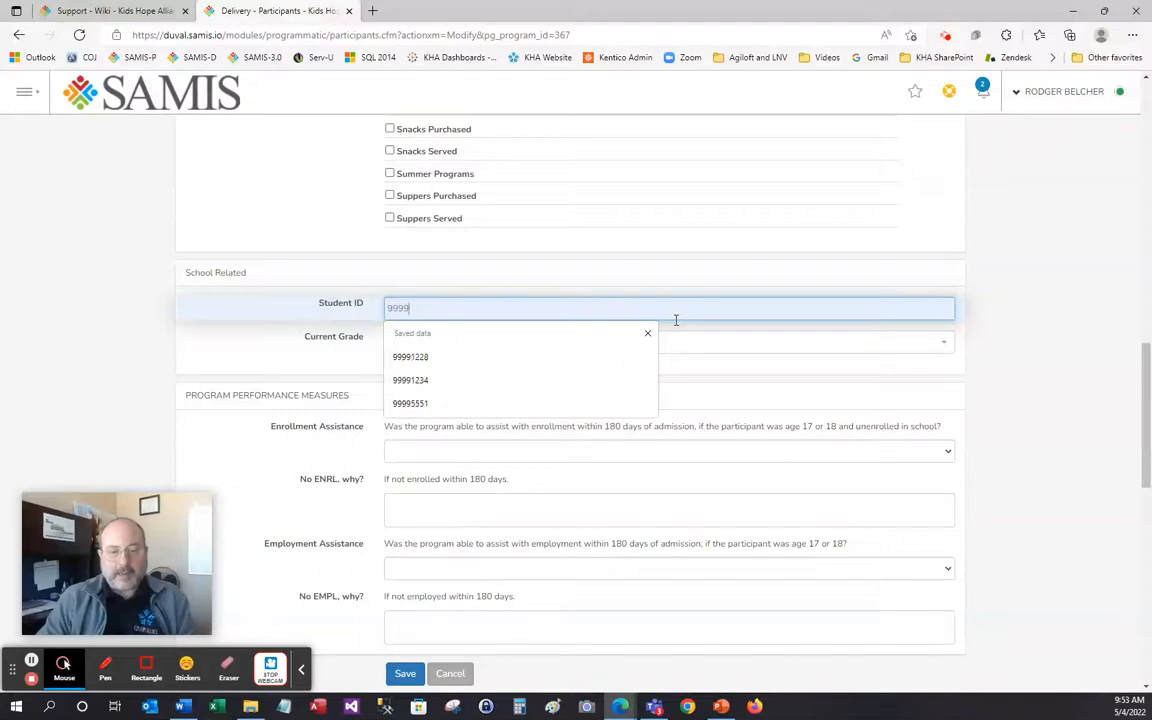
scroll(676, 320, up, 10)
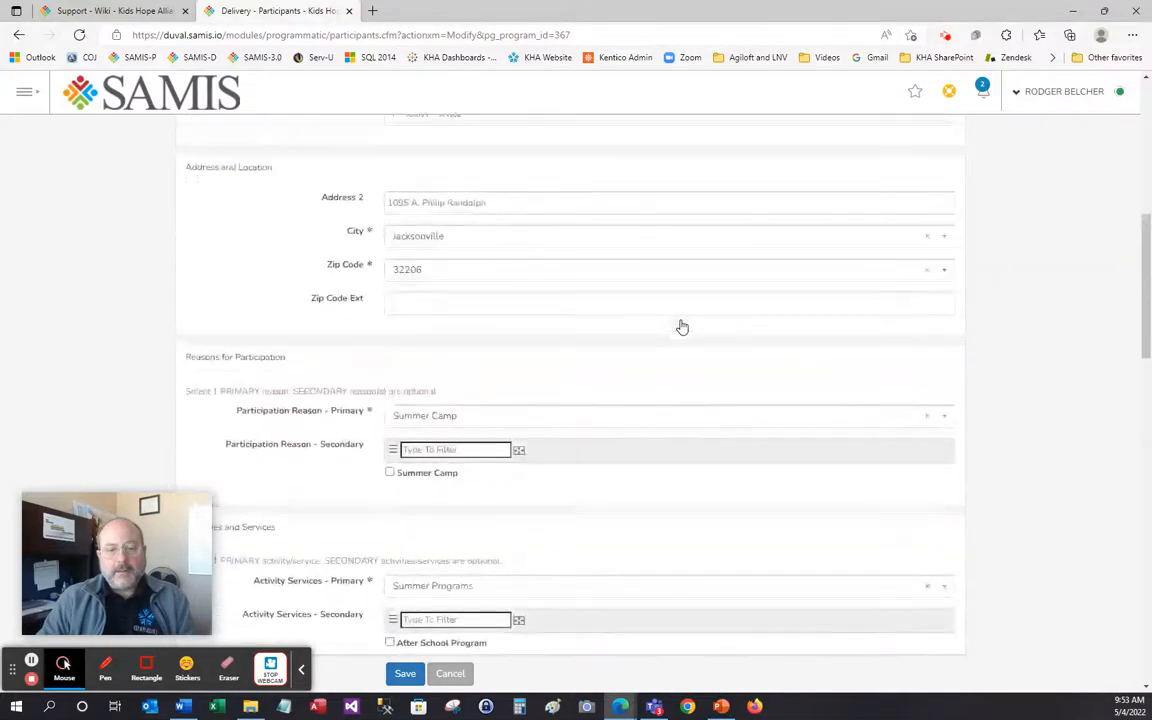
scroll(680, 325, up, 3)
scroll(680, 325, up, 2)
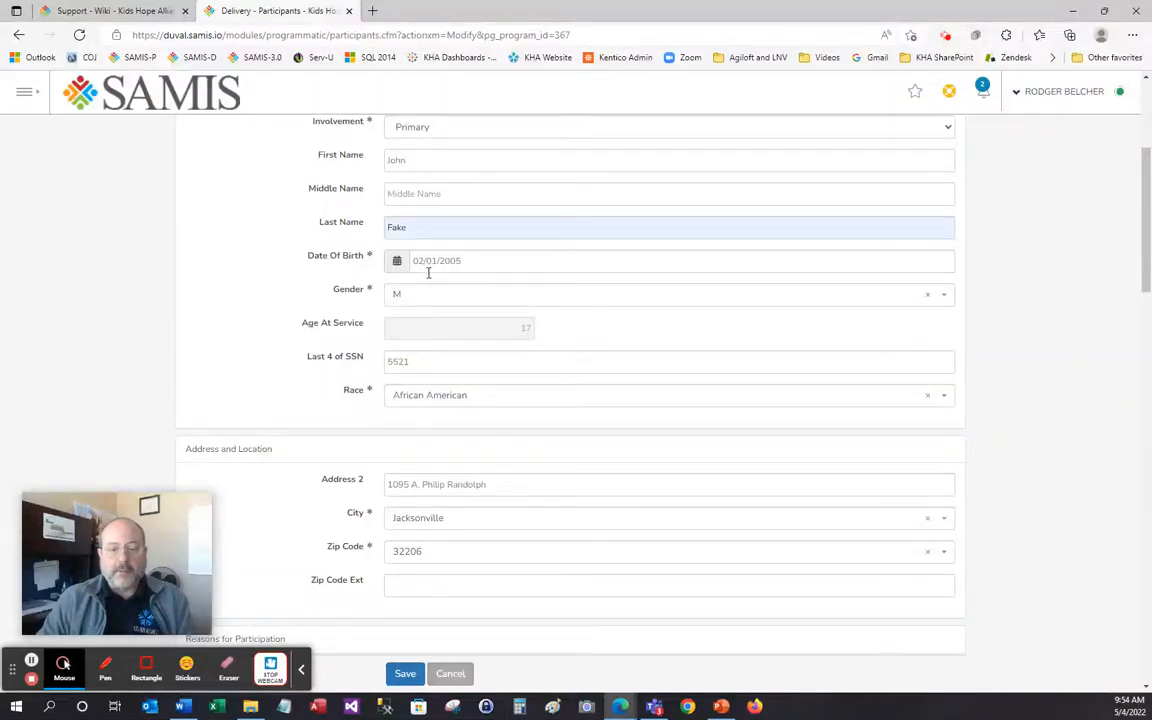
Type the remaining digits to complete the eight-digit Student ID
scroll(634, 282, down, 8)
scroll(634, 282, up, 2)
scroll(634, 282, down, 2)
text(0201)
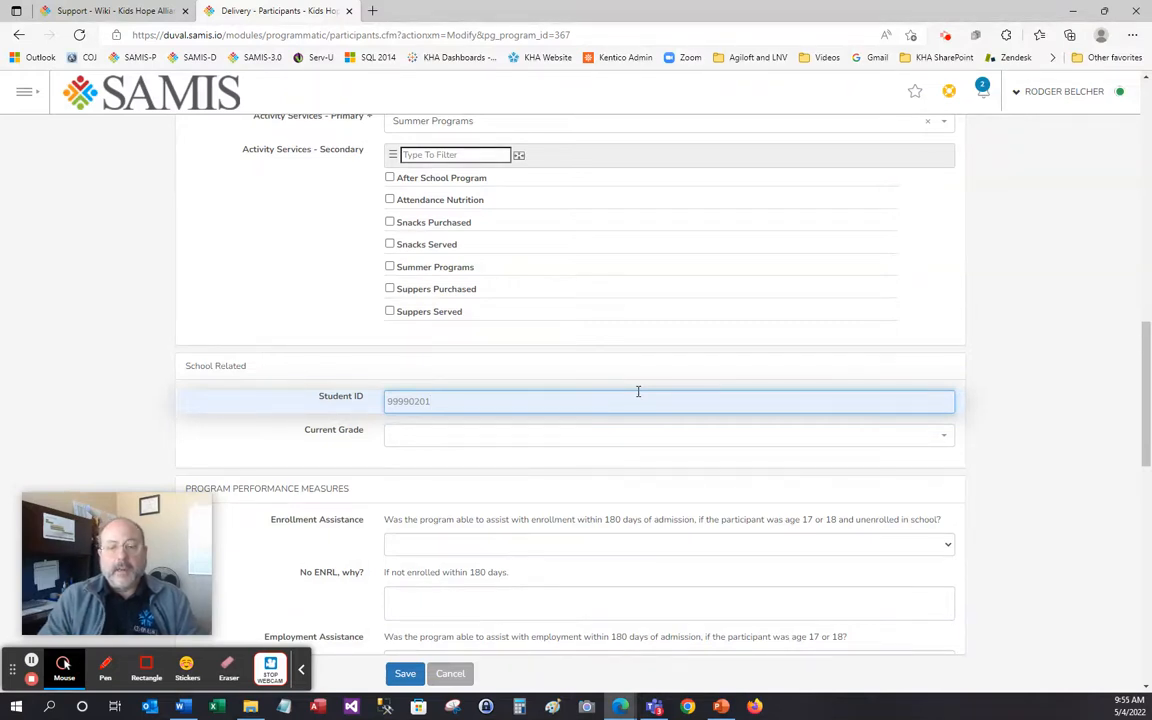
scroll(640, 400, down, 1)
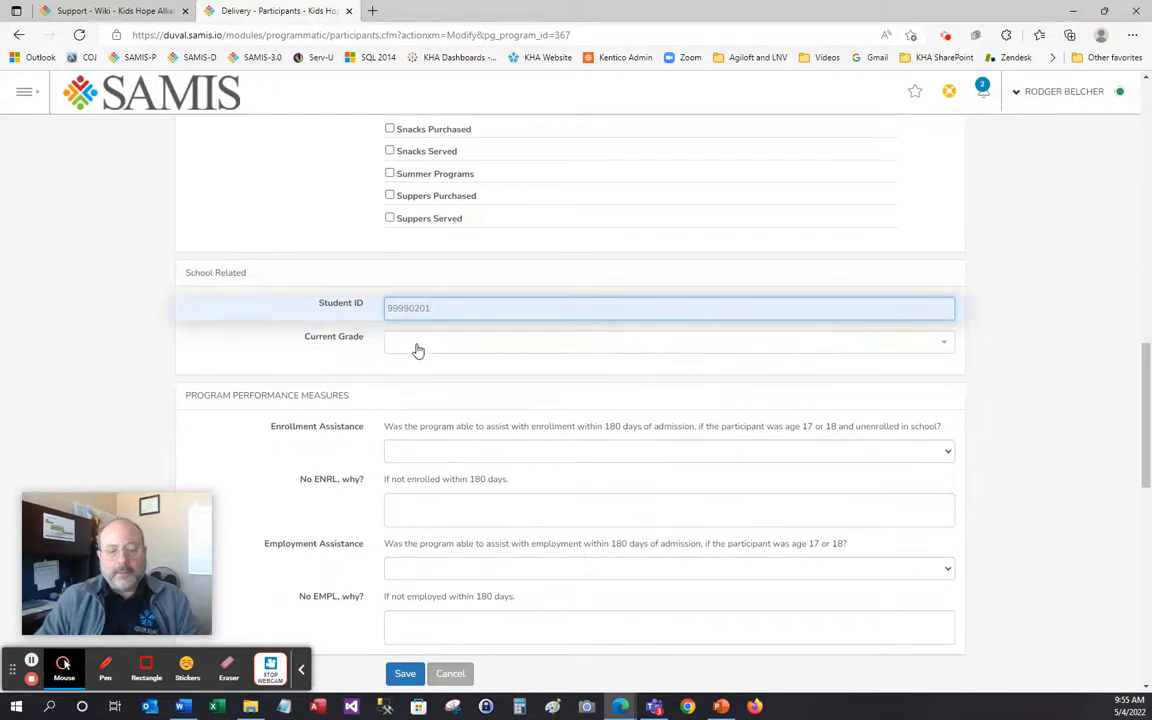
click(418, 350)
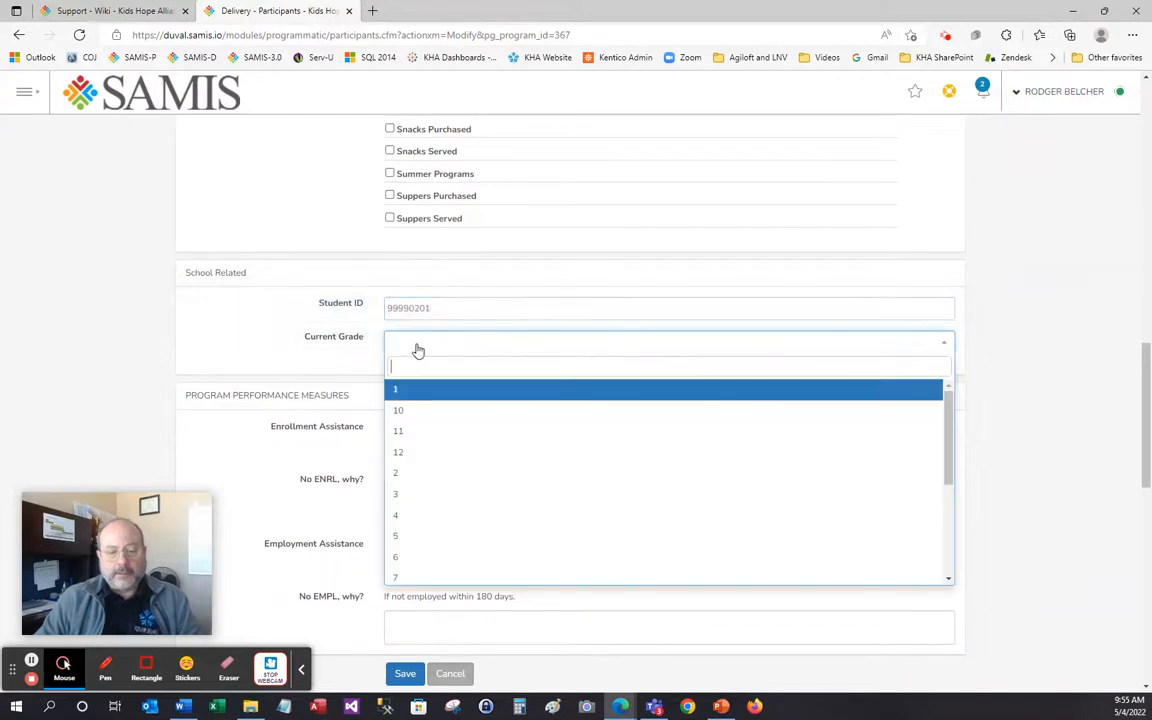
click(418, 436)
scroll(445, 385, down, 2)
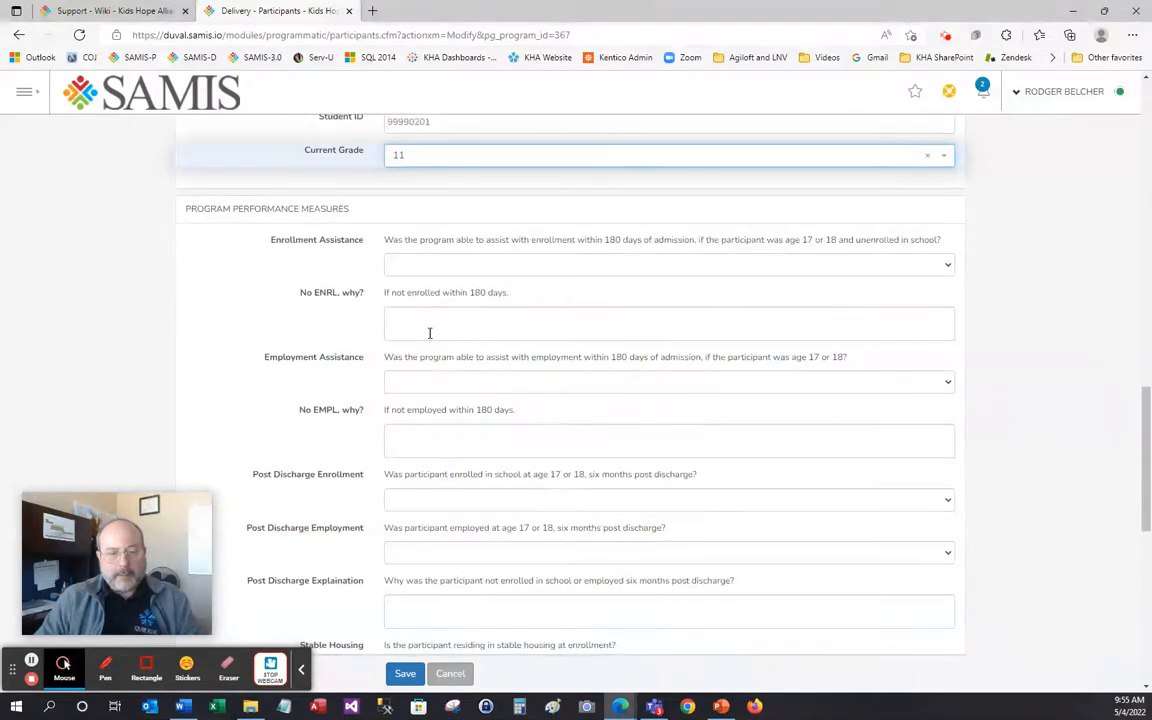
click(405, 674)
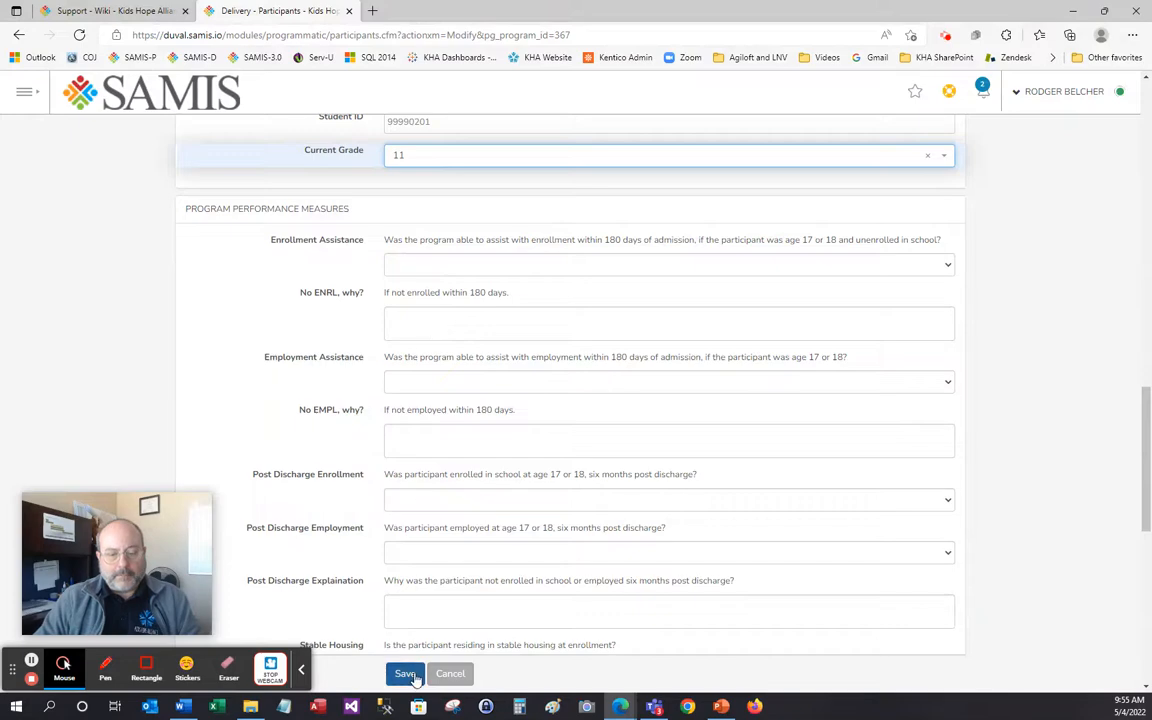
scroll(466, 368, down, 4)
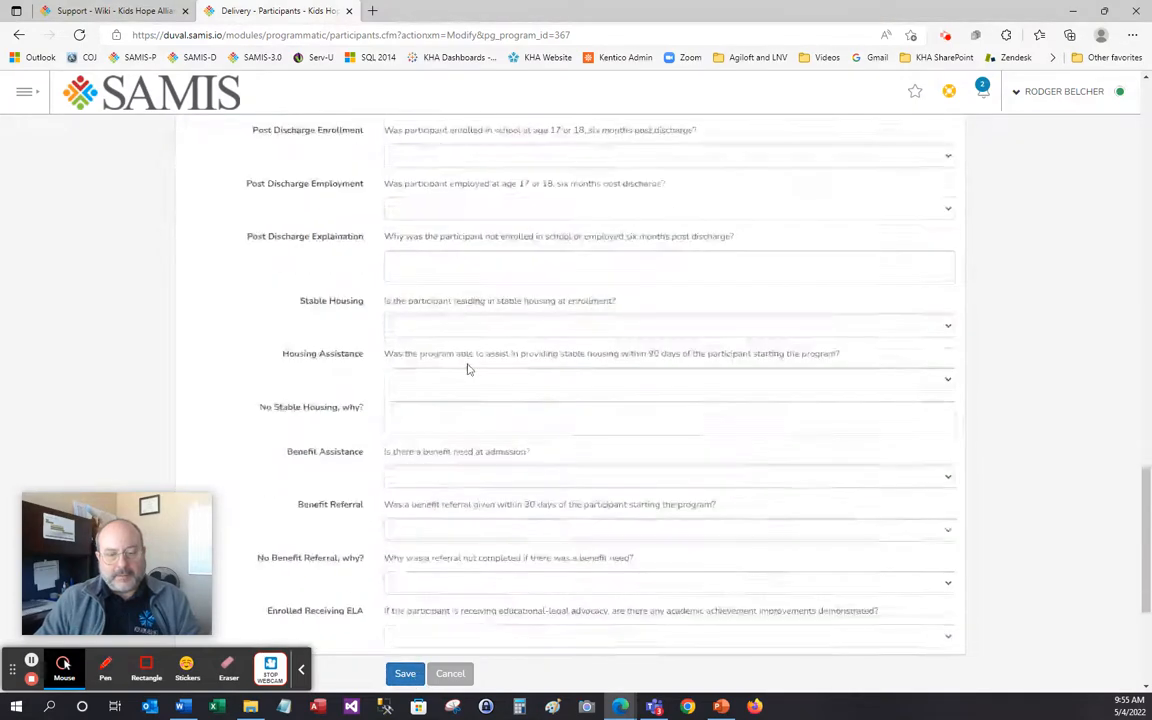
scroll(466, 369, down, 3)
scroll(466, 368, up, 8)
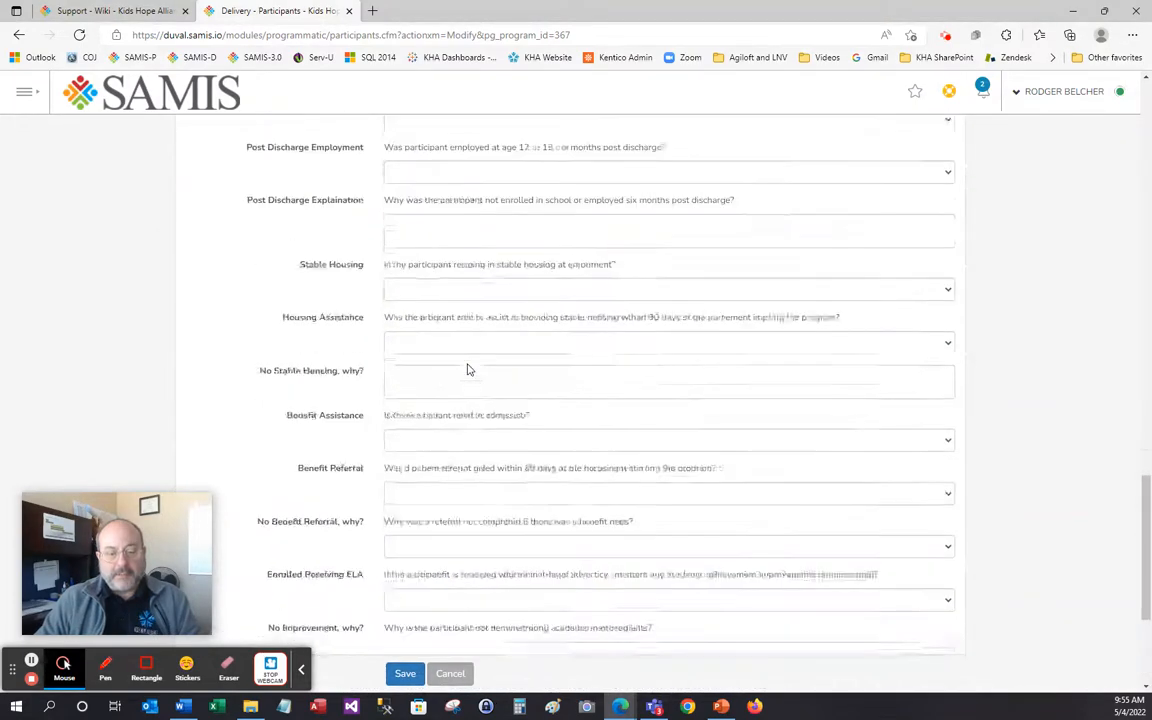
scroll(468, 366, up, 3)
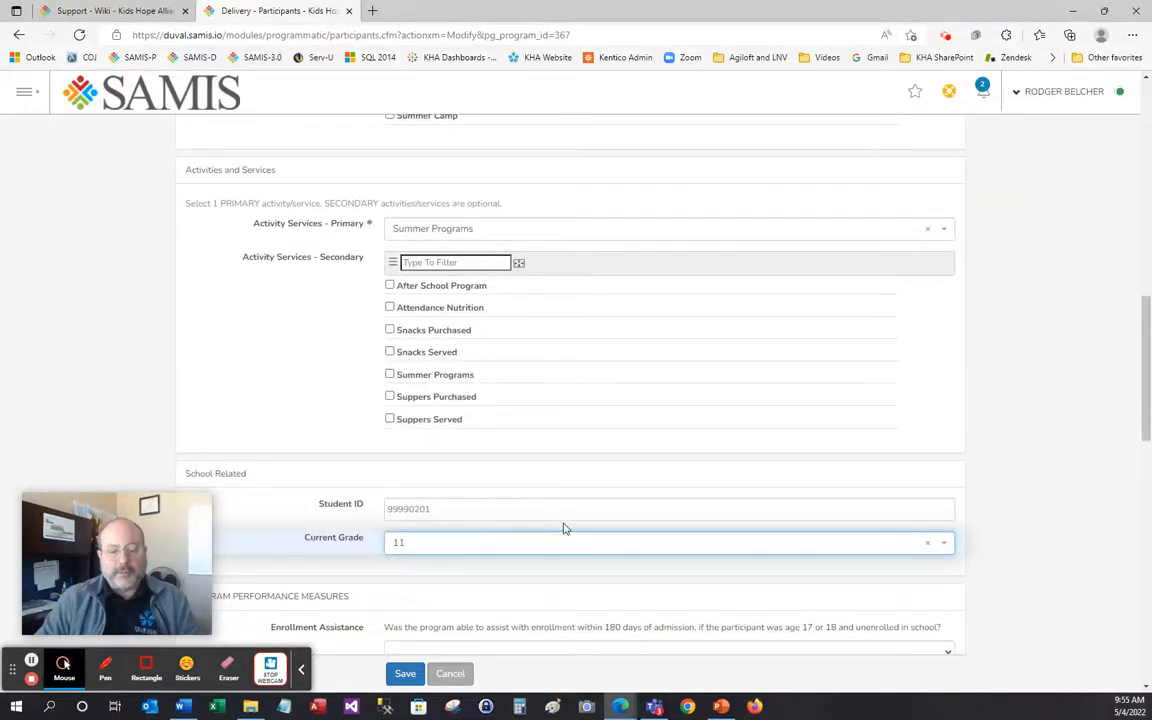
scroll(563, 528, down, 1)
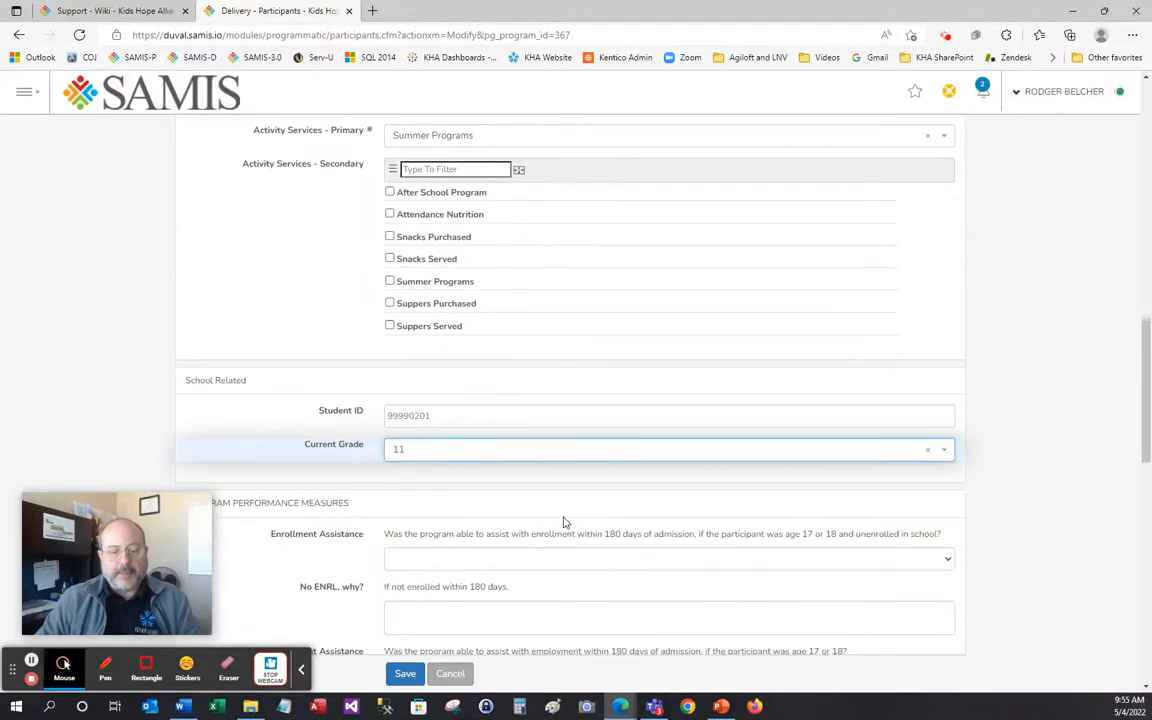
click(405, 674)
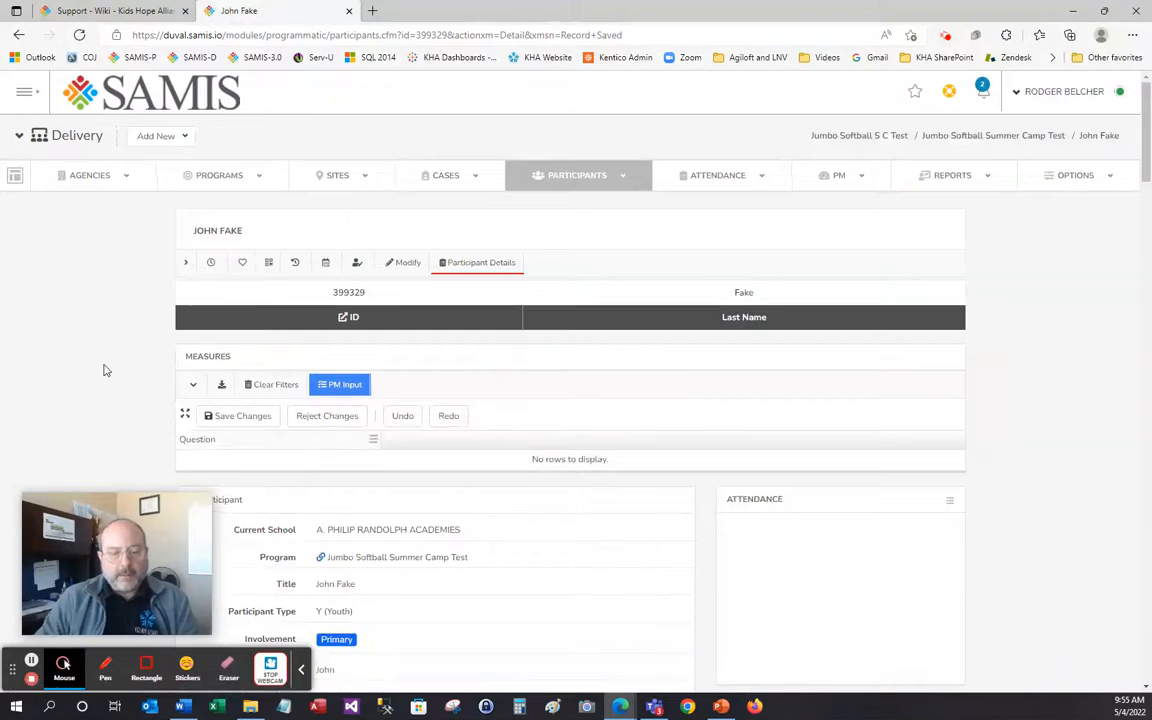
Check the saved record's School Related Student ID and grade 11, then open it in Modify
scroll(90, 356, down, 2)
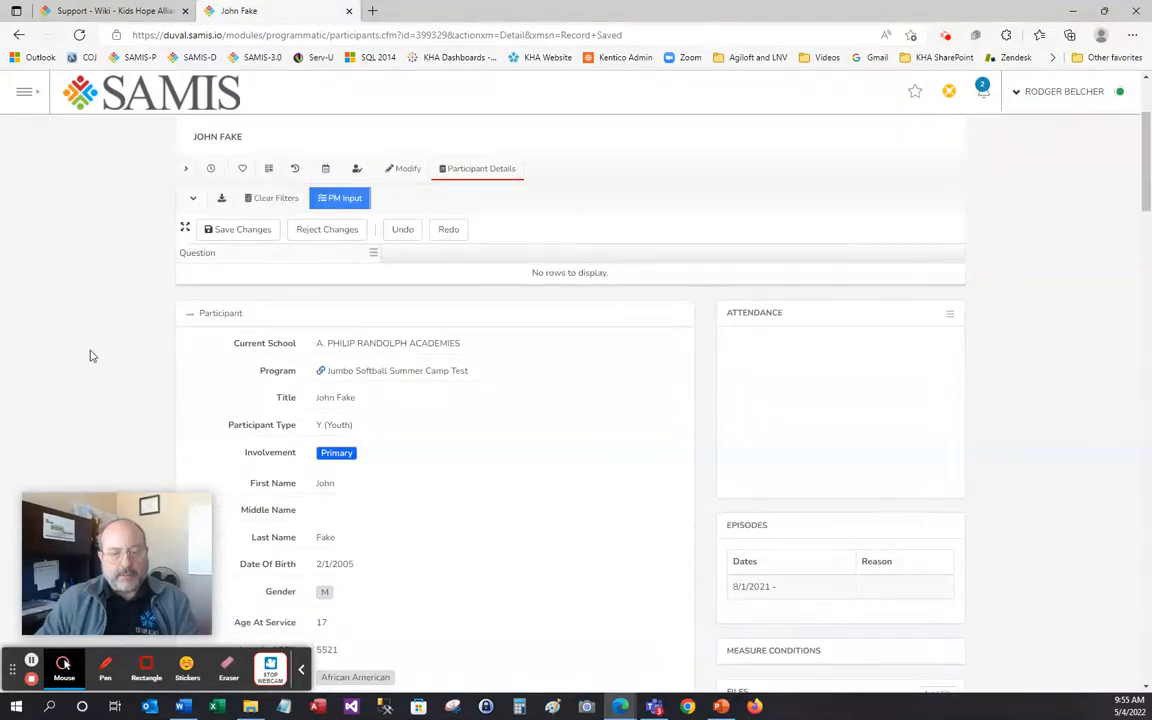
scroll(90, 356, down, 4)
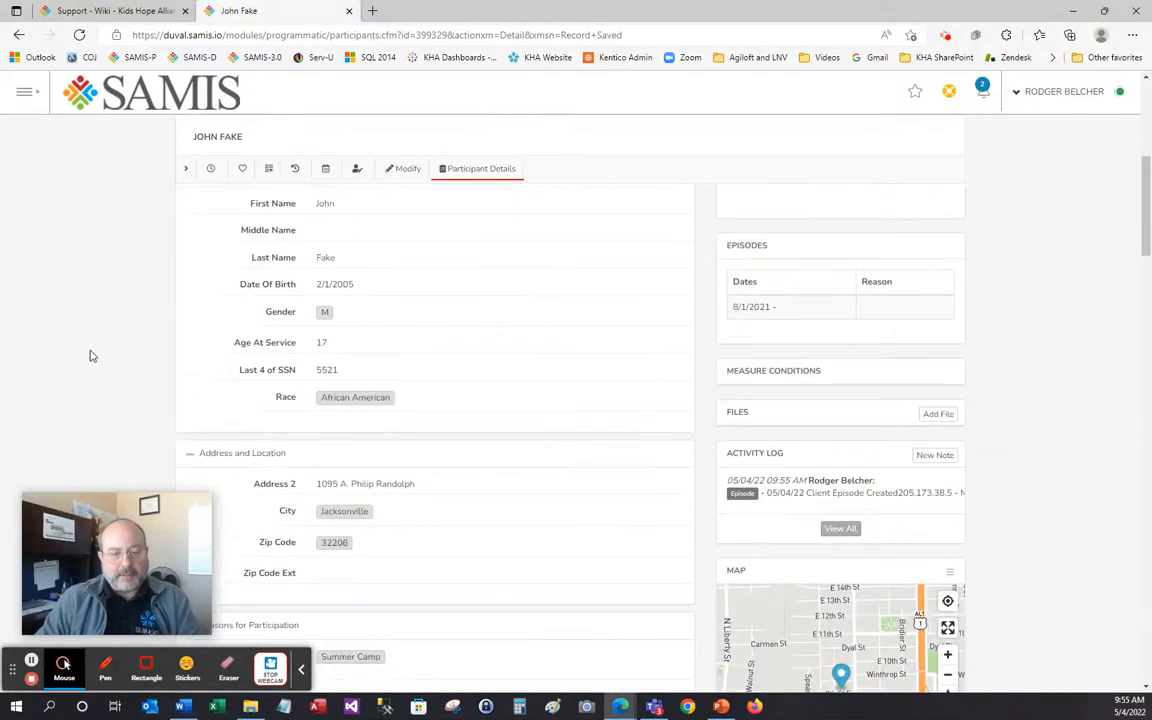
scroll(90, 356, down, 4)
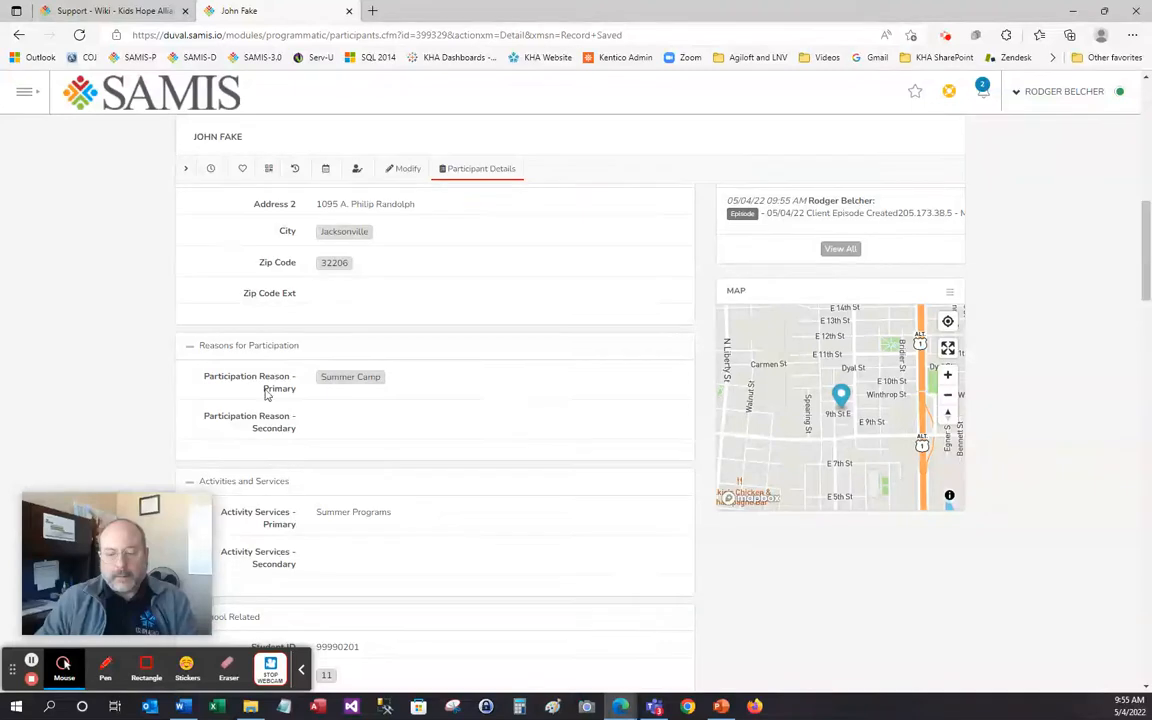
scroll(81, 369, down, 5)
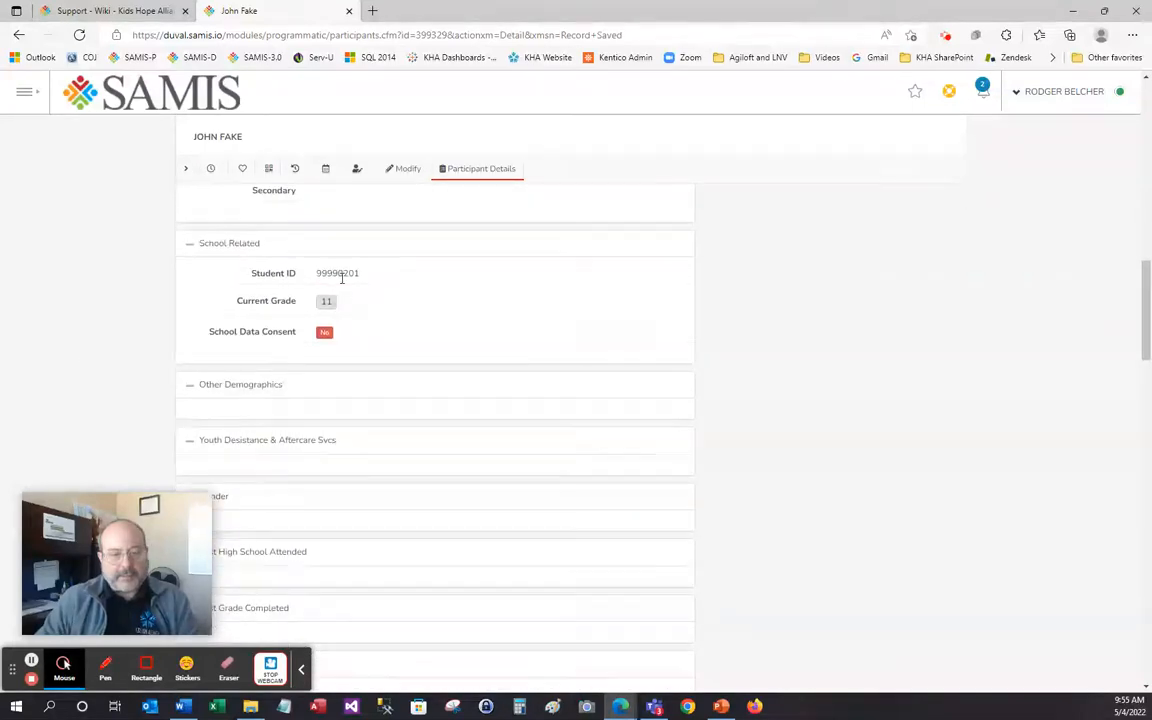
scroll(84, 352, up, 2)
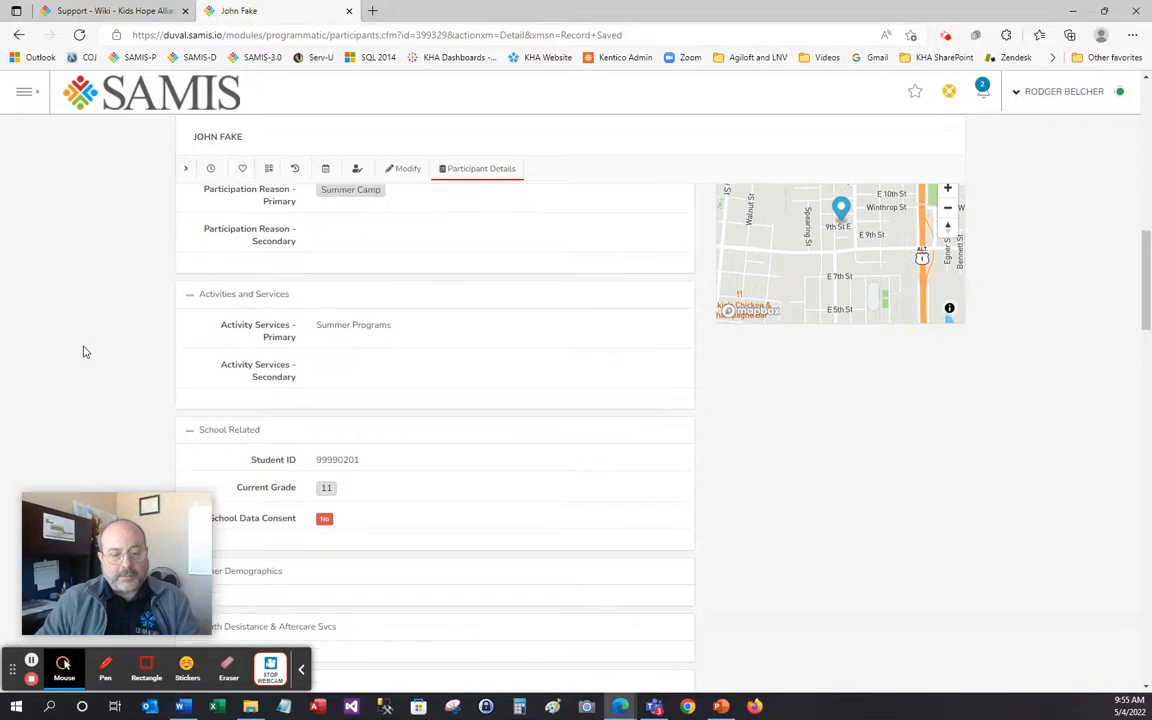
scroll(84, 352, up, 6)
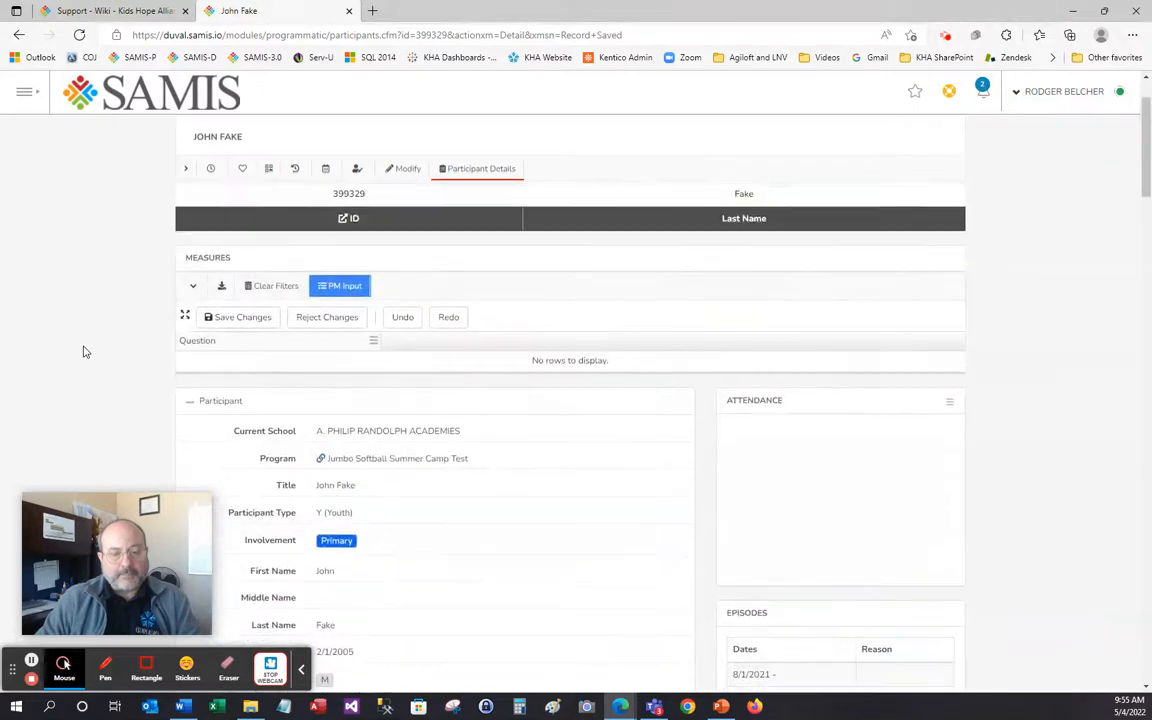
scroll(84, 352, up, 2)
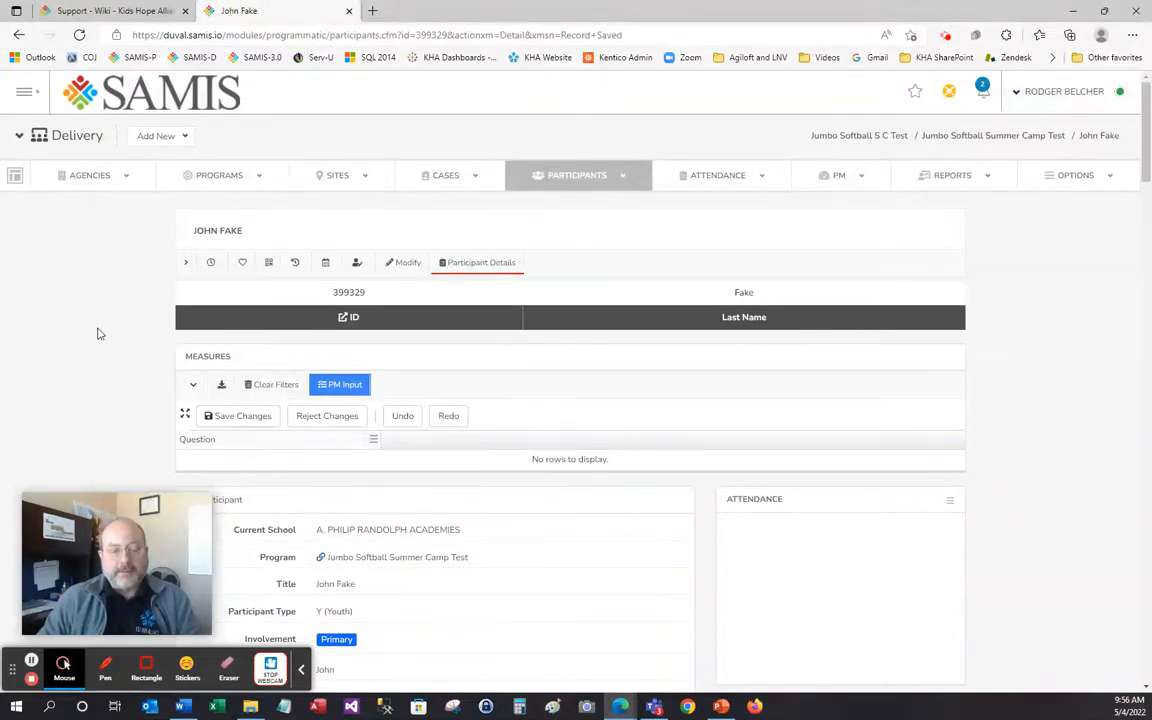
click(405, 266)
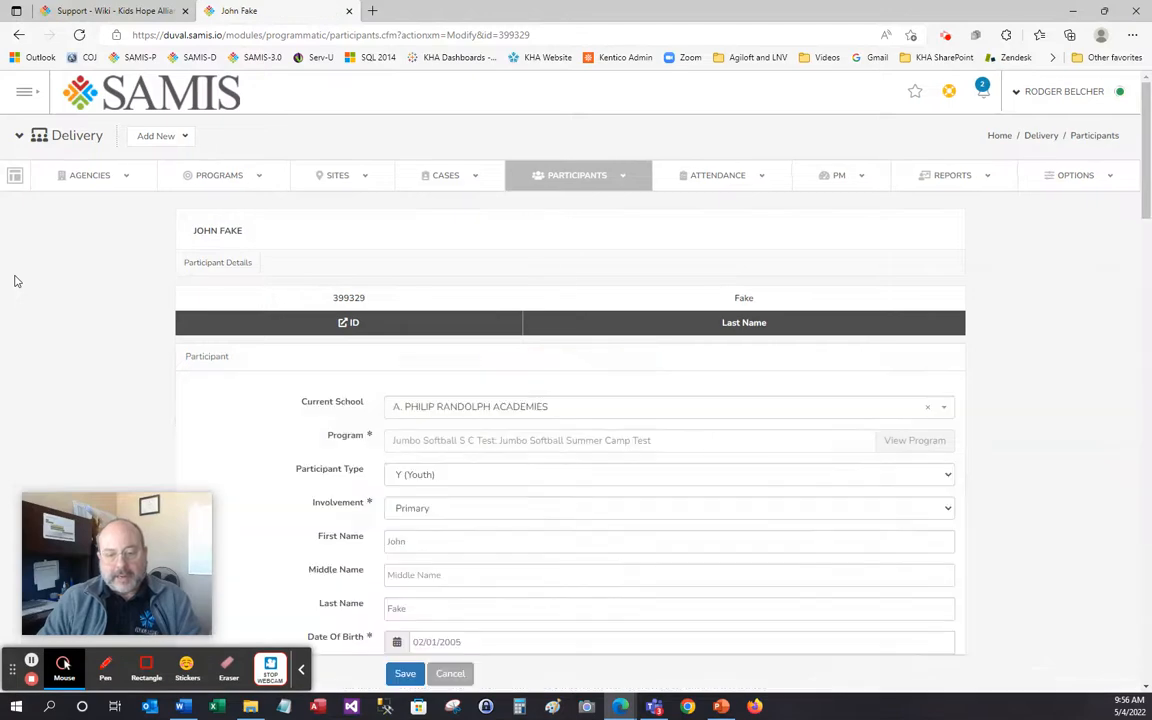
Overwrite the Student ID in School Related with a new number and save the record
scroll(15, 277, down, 10)
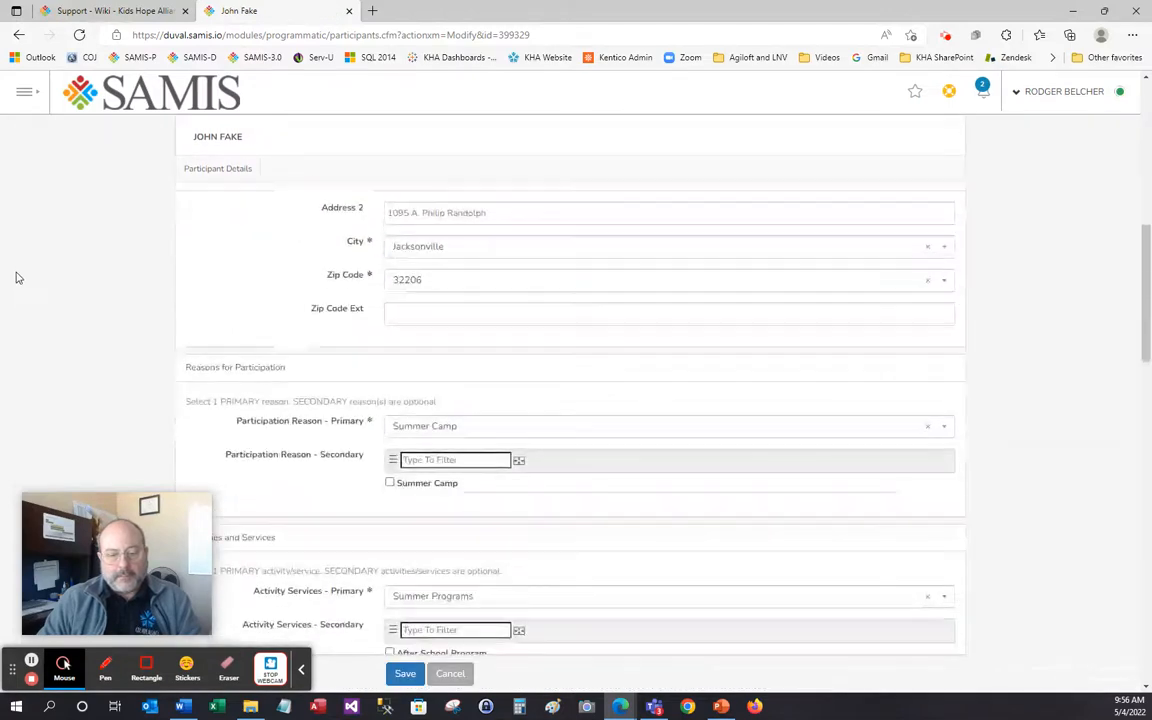
scroll(15, 277, down, 4)
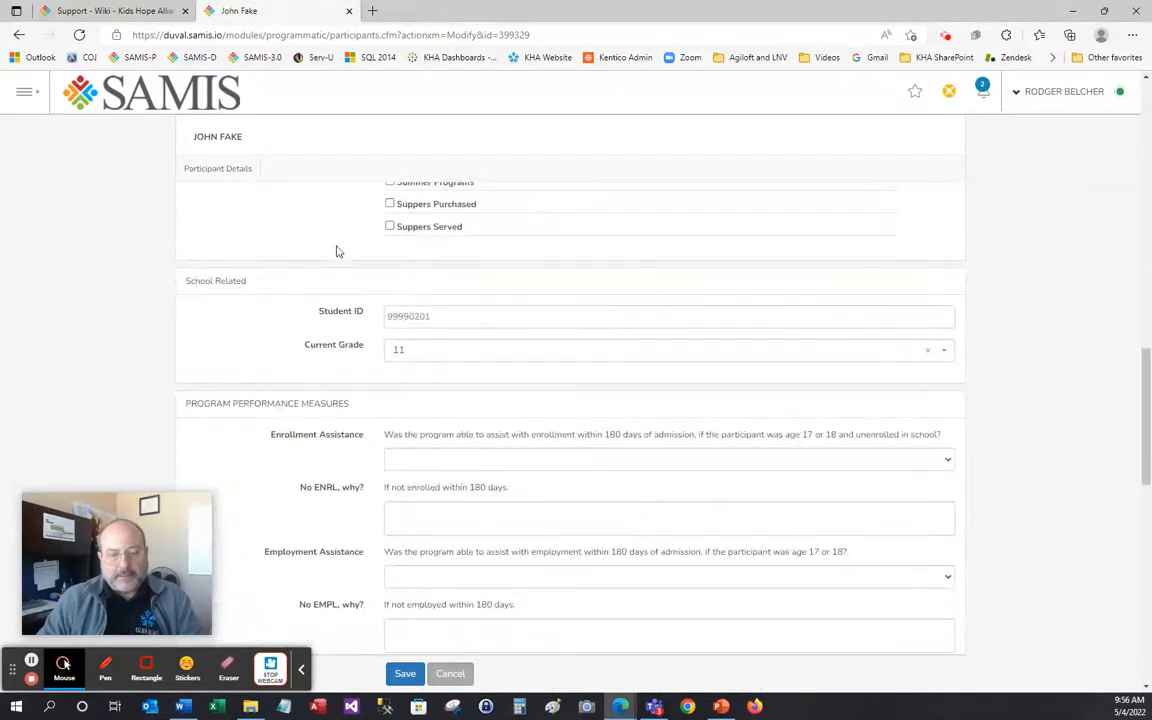
click(340, 311)
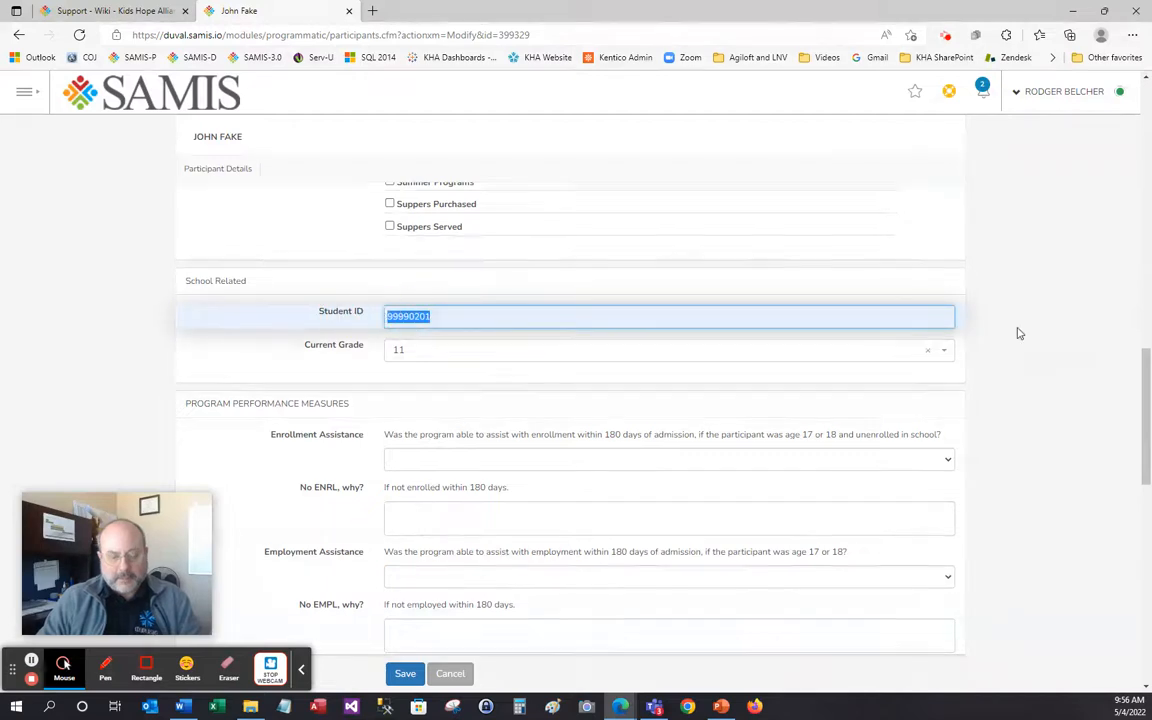
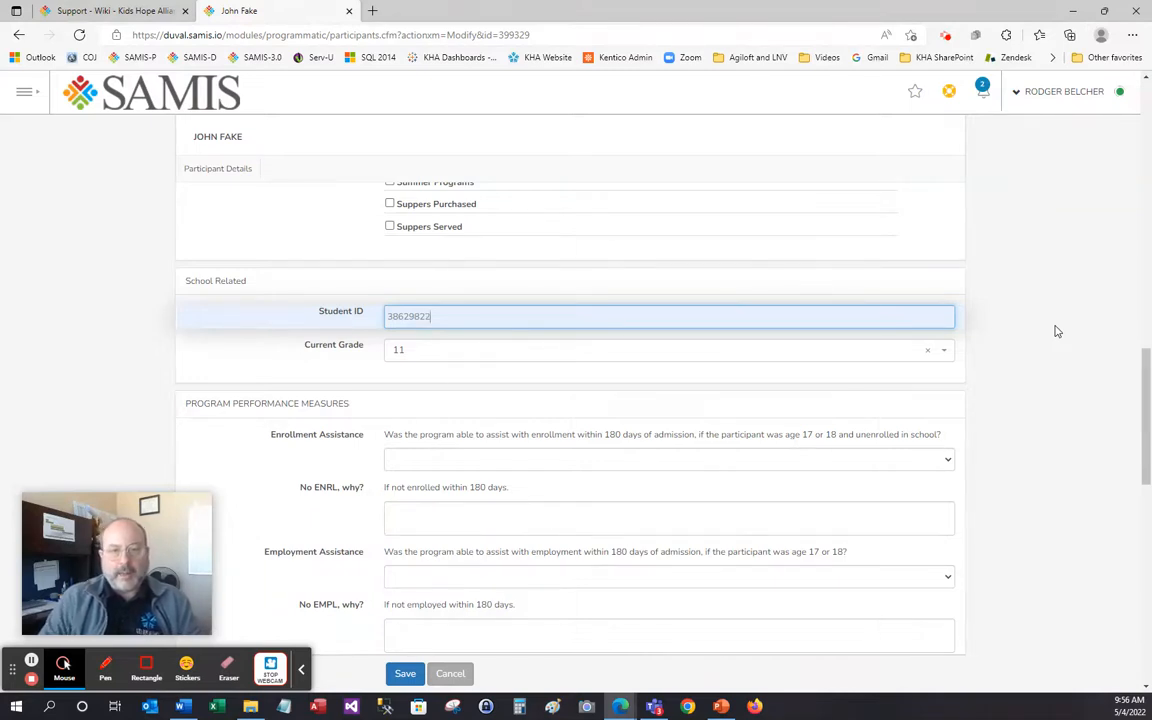
click(405, 675)
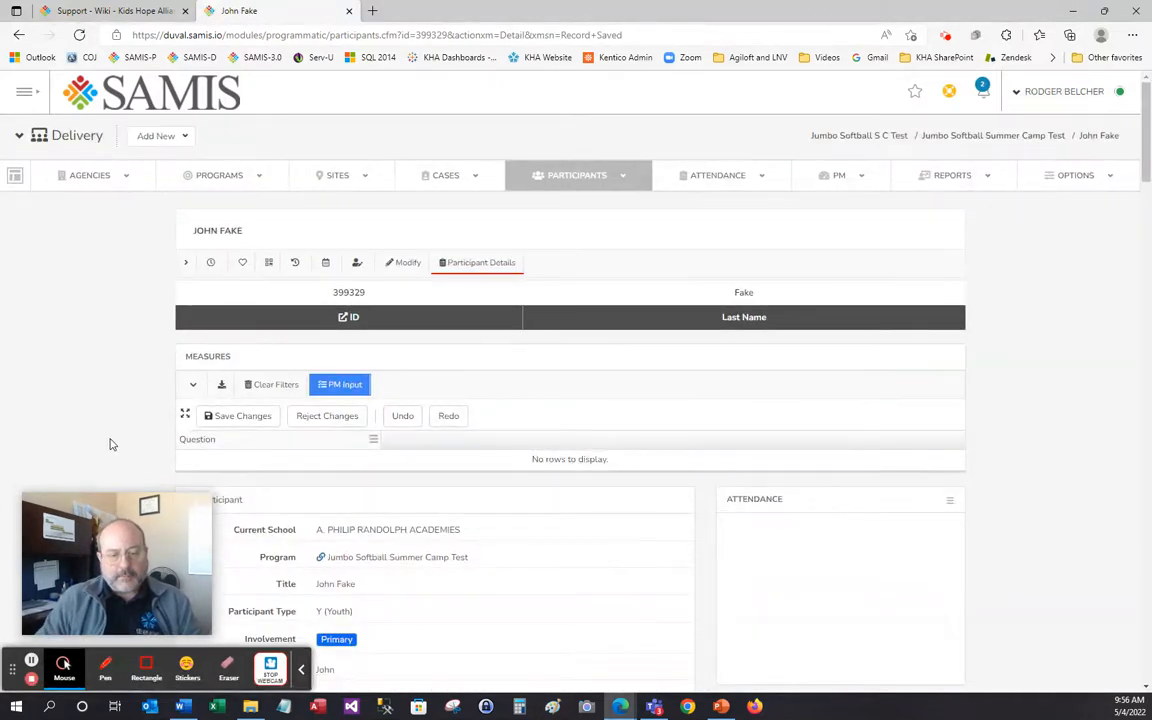
scroll(111, 444, down, 1)
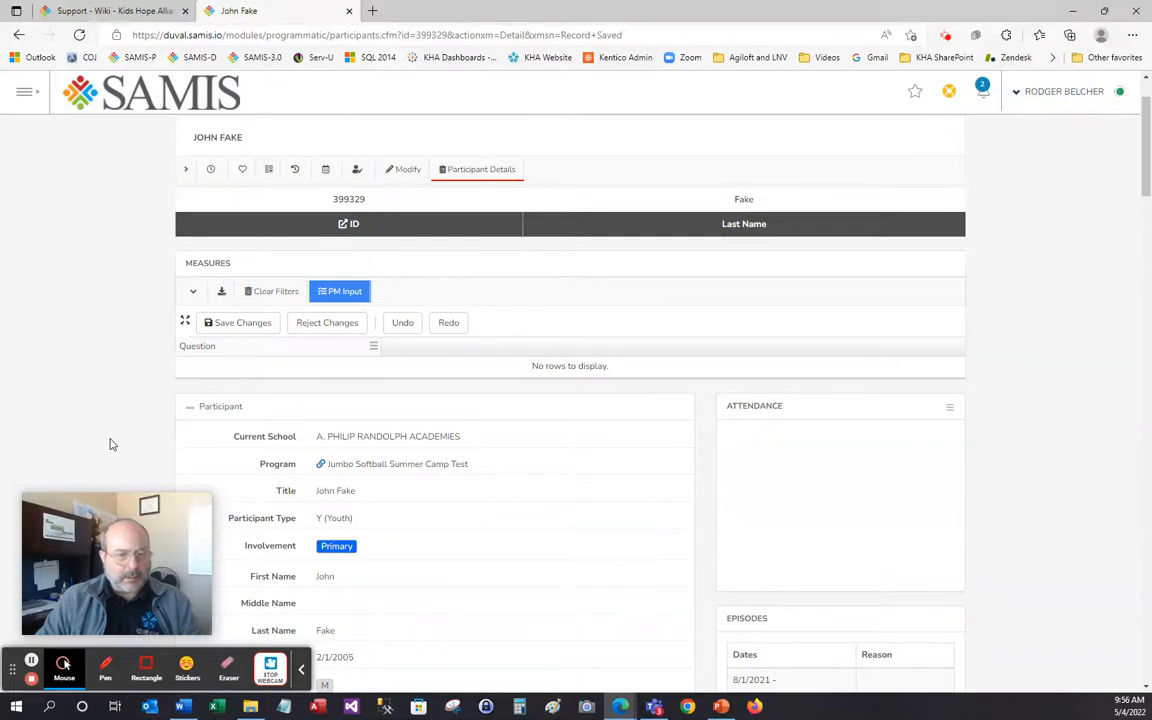
scroll(111, 444, up, 1)
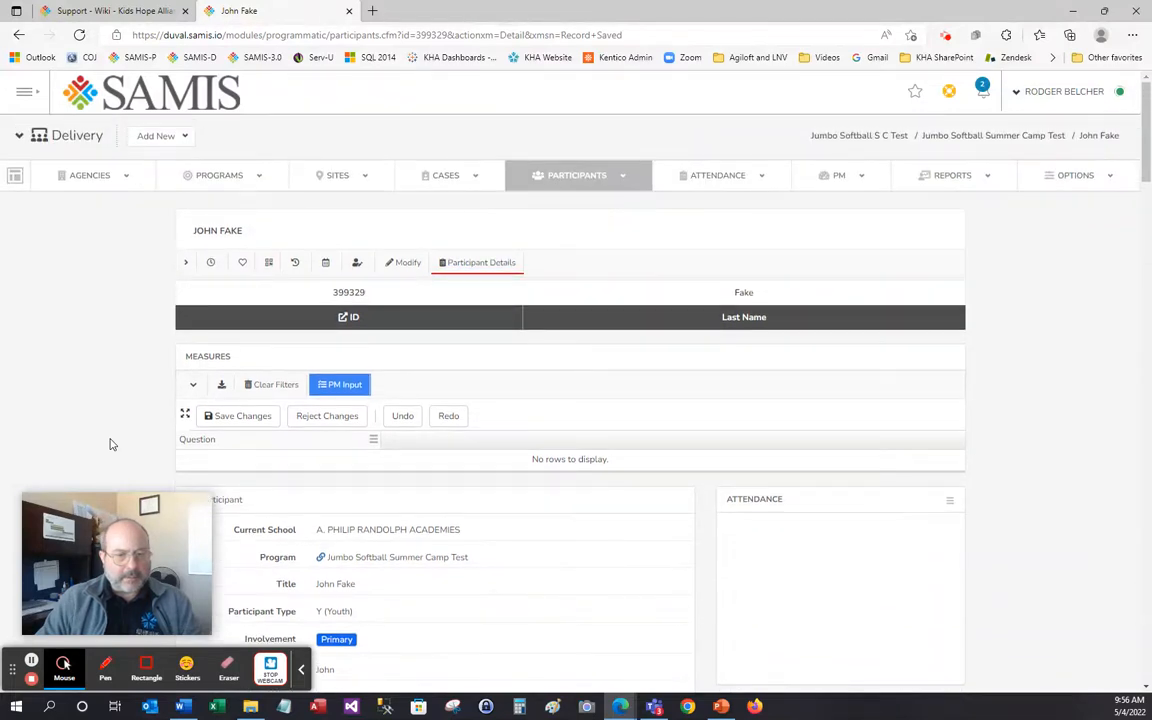
scroll(111, 444, down, 2)
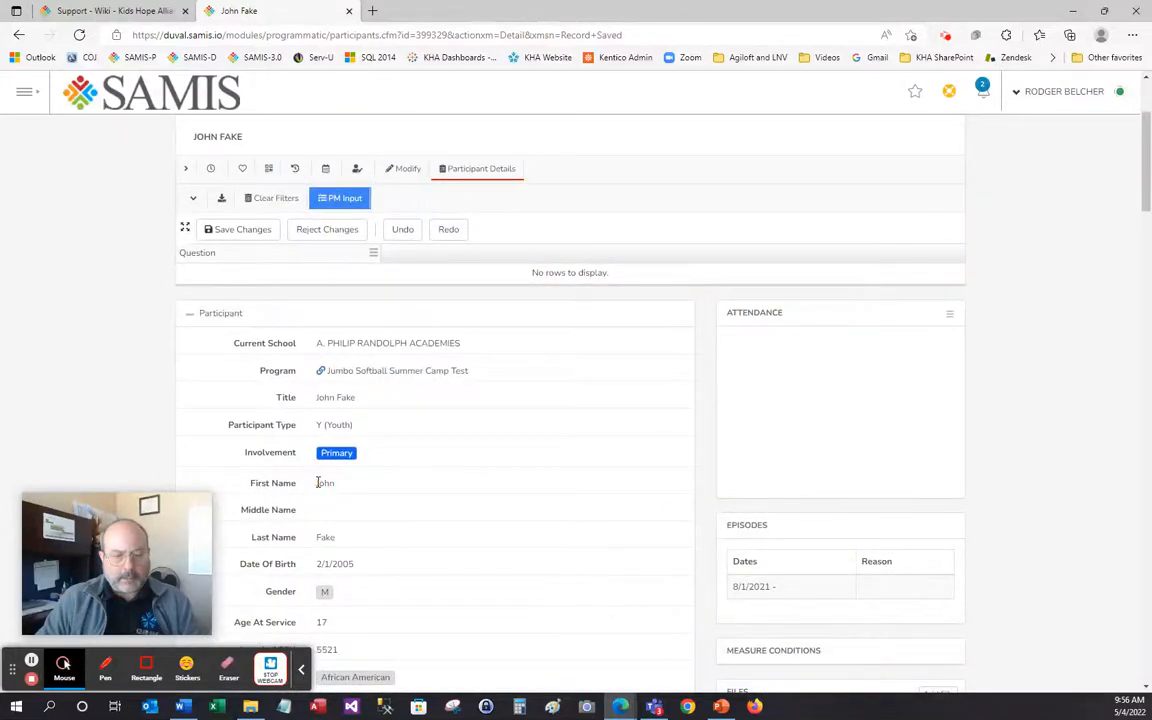
scroll(514, 244, up, 2)
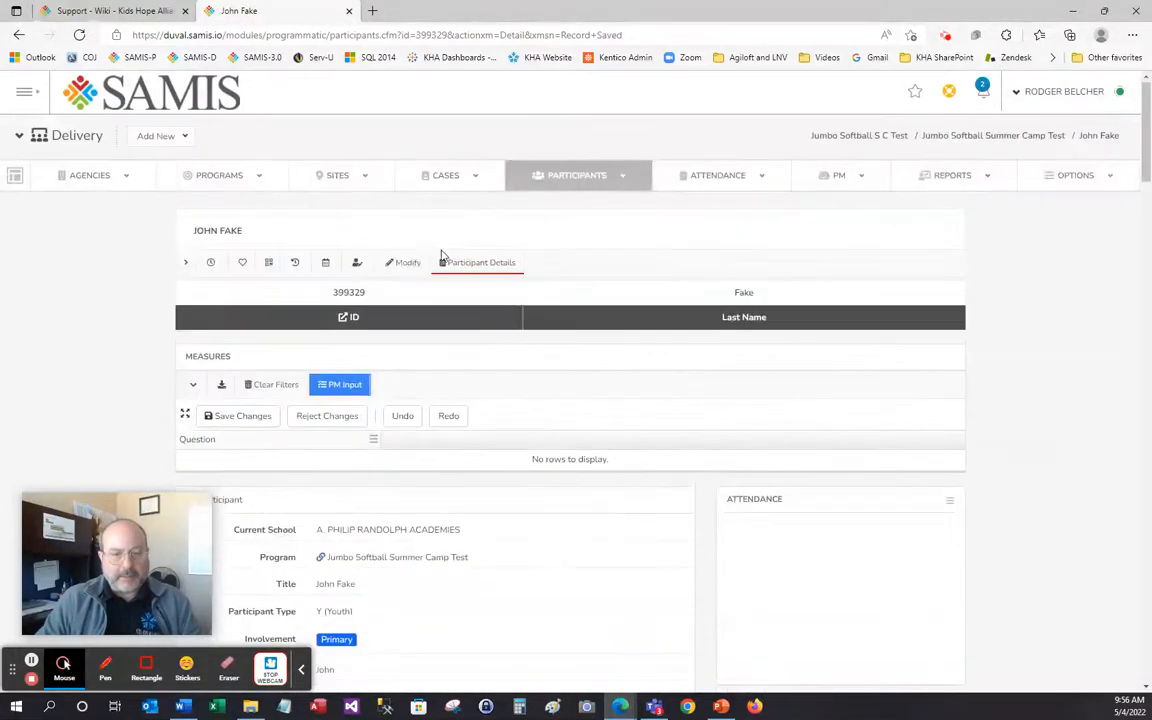
click(402, 263)
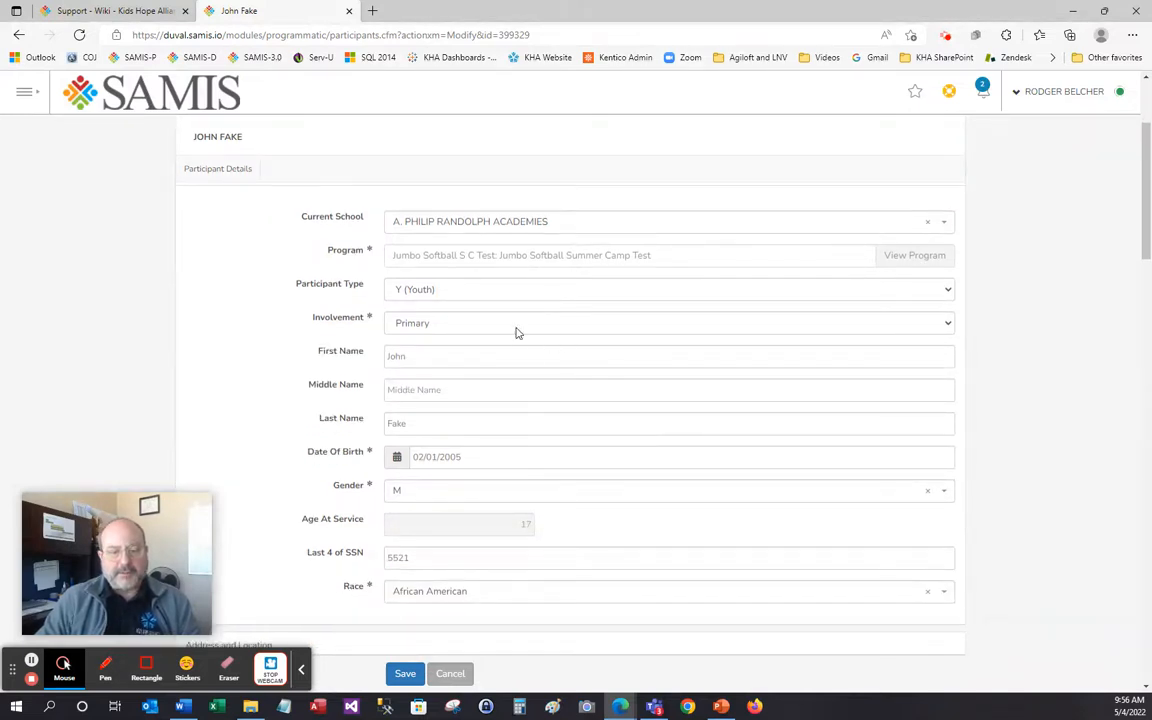
click(399, 675)
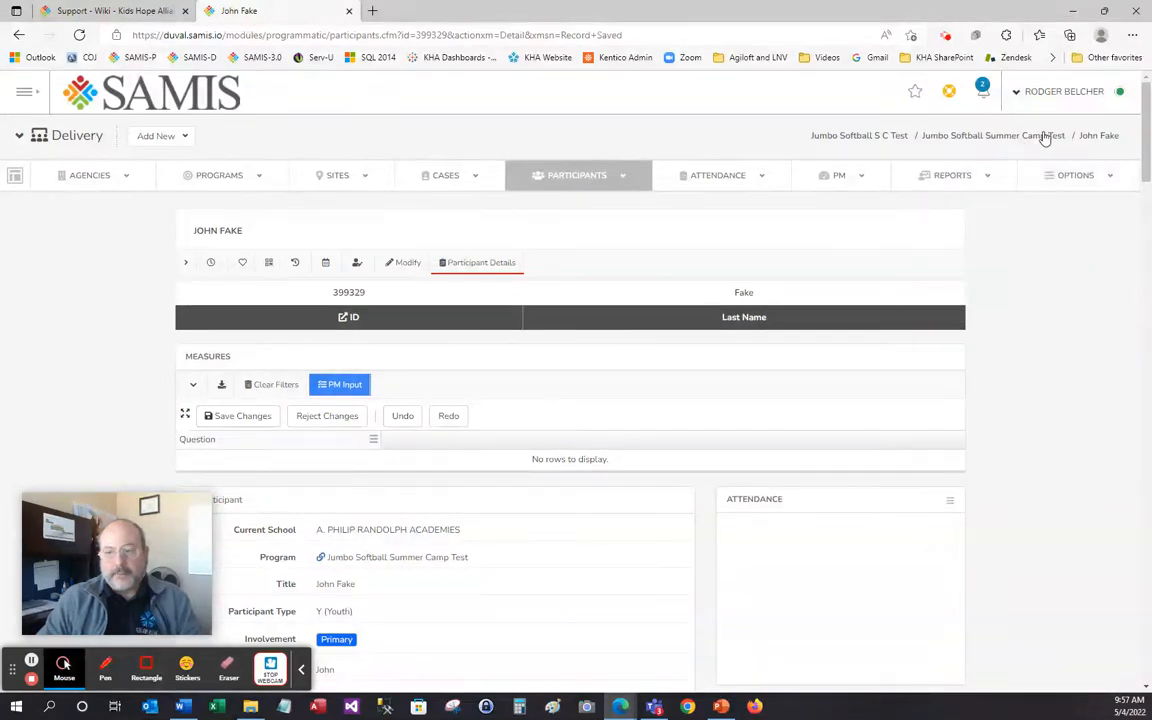
From the Jumbo Softball Summer Camp Test program page, switch to the General: Participant Actions view
click(975, 137)
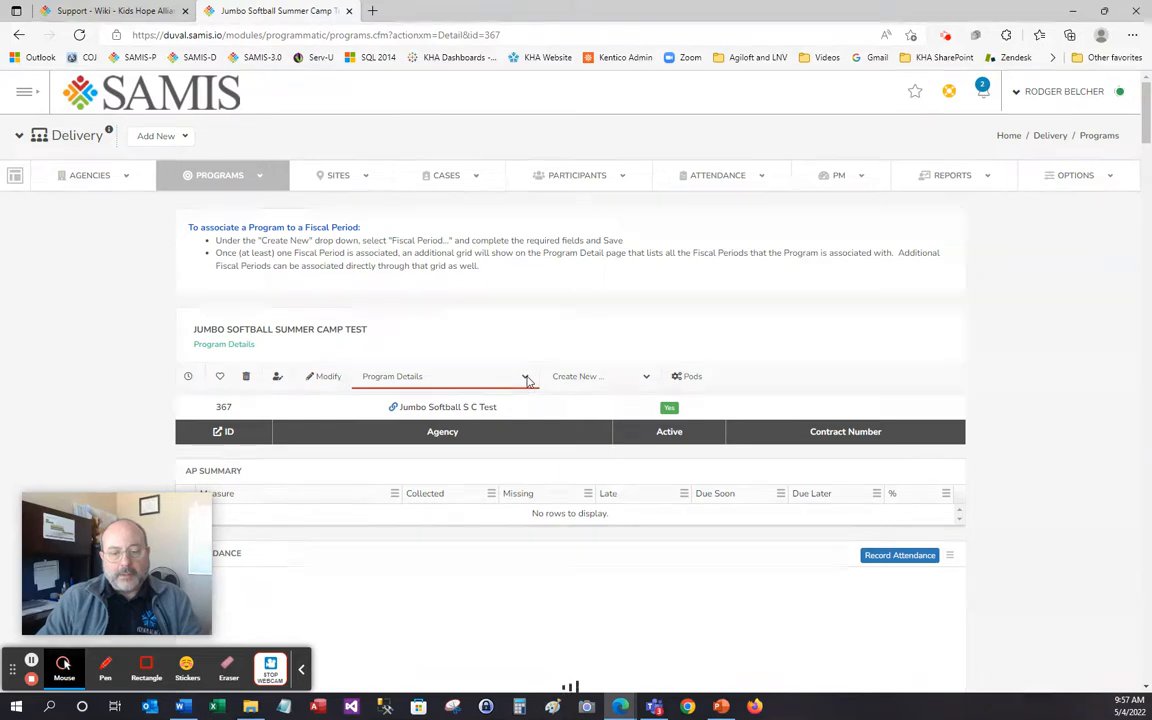
click(577, 378)
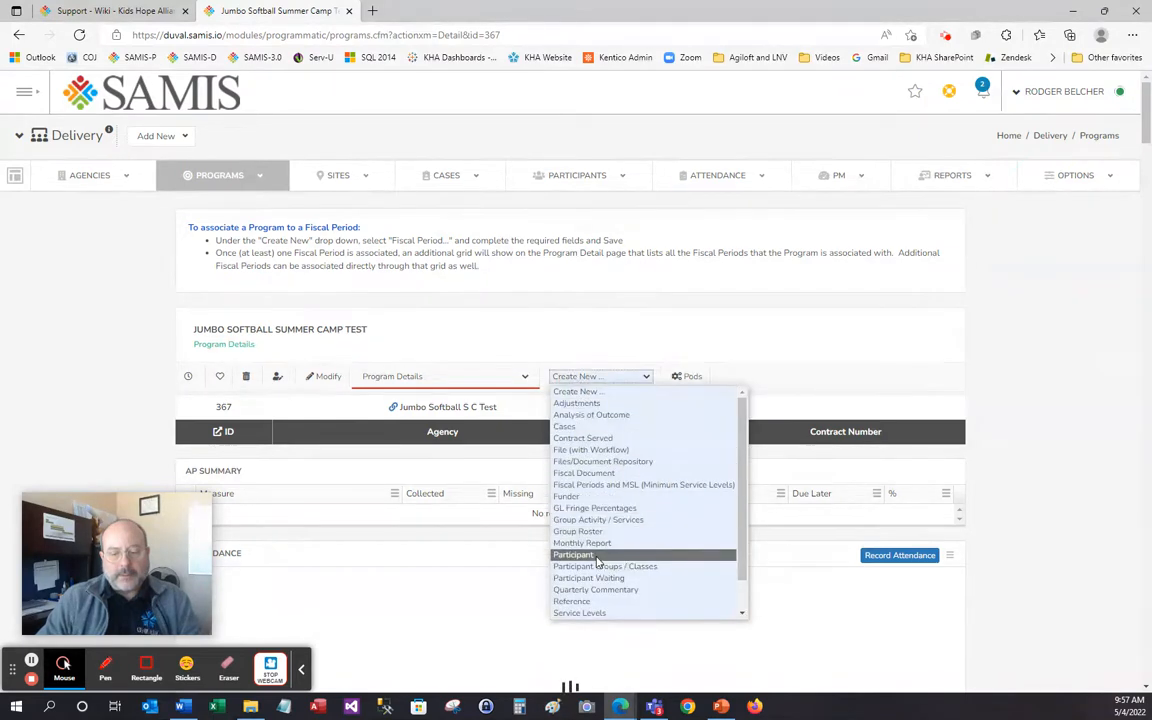
click(527, 377)
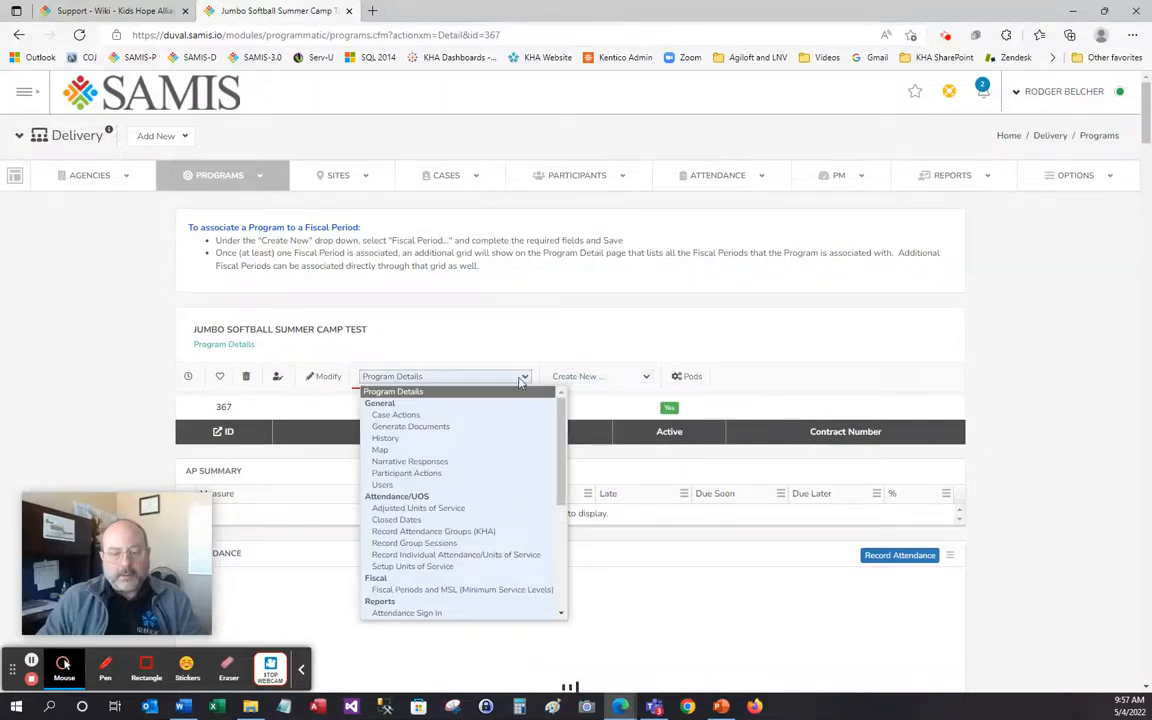
click(486, 474)
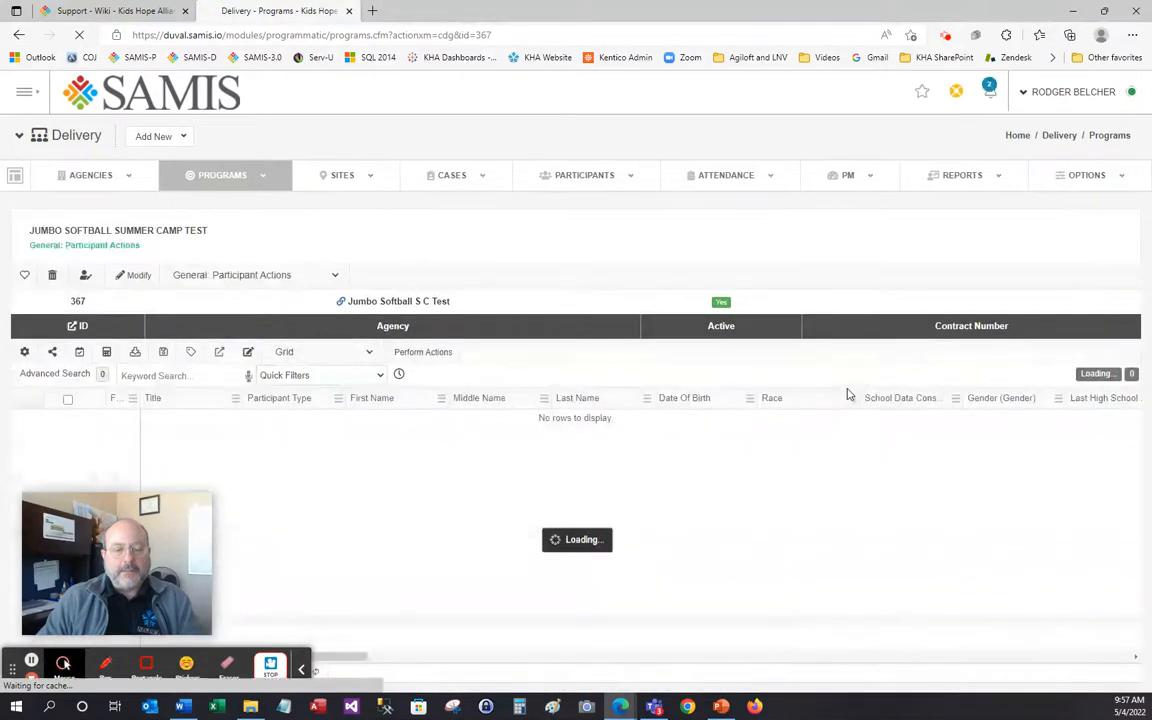
Open the new participant's record in the fifth grid row, then return to the SAMIS home page
drag(185, 512, 826, 569)
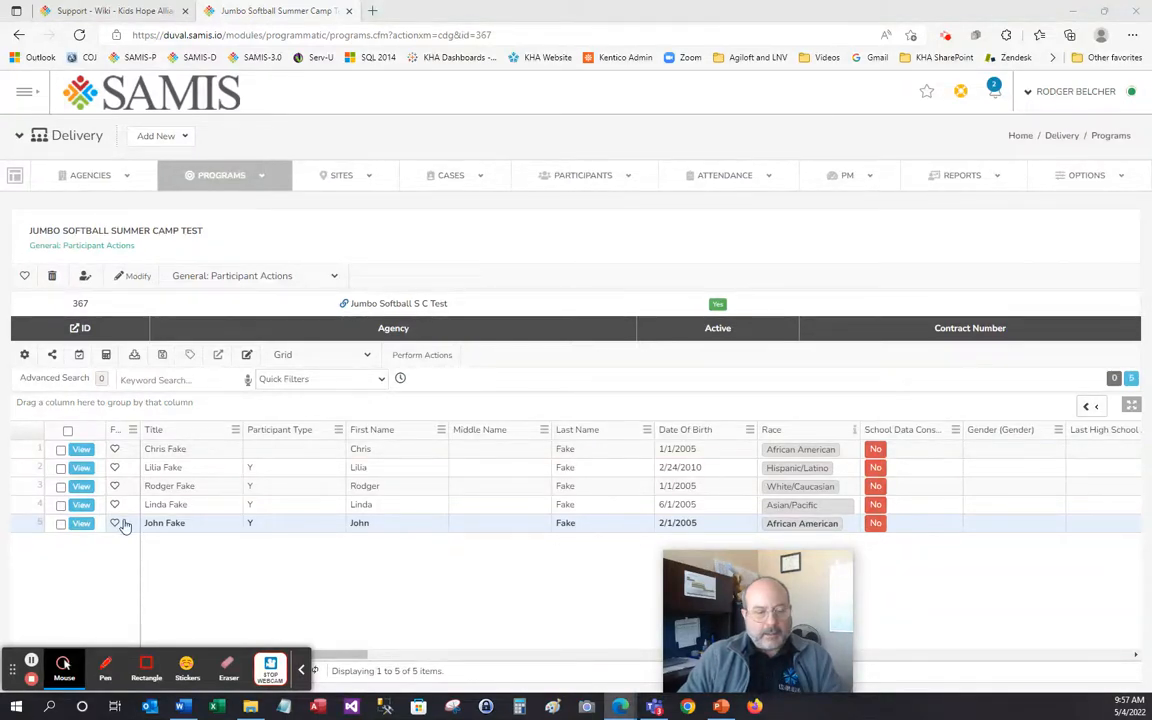
click(79, 526)
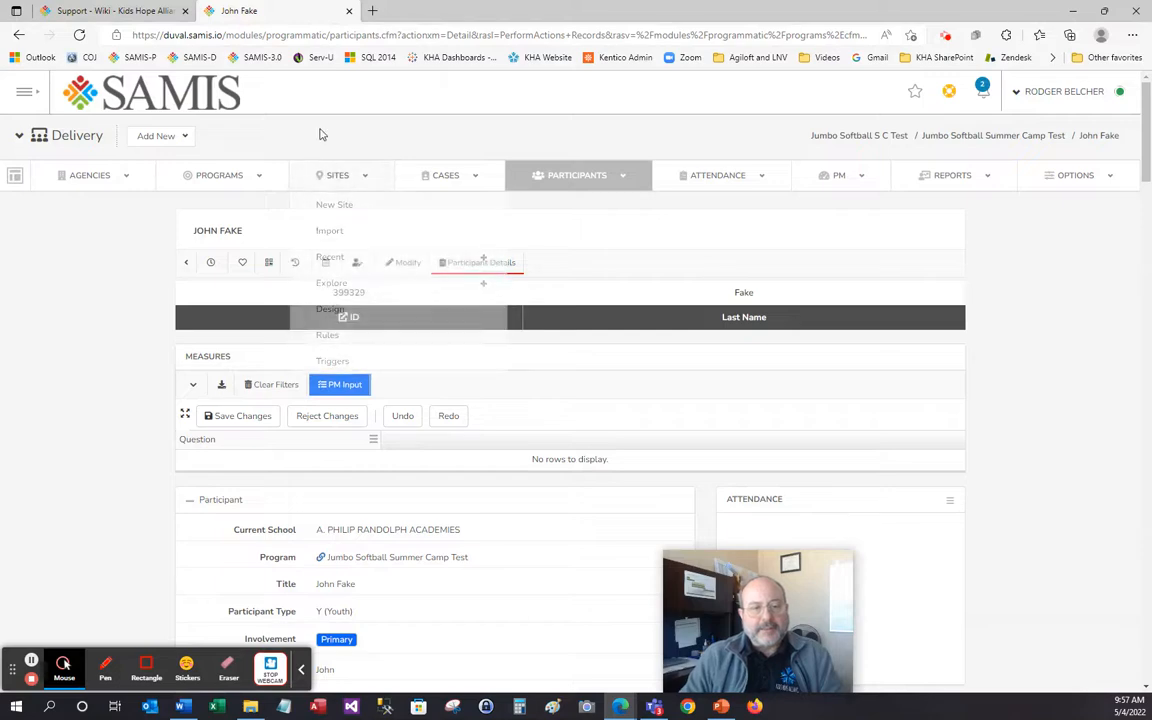
click(166, 102)
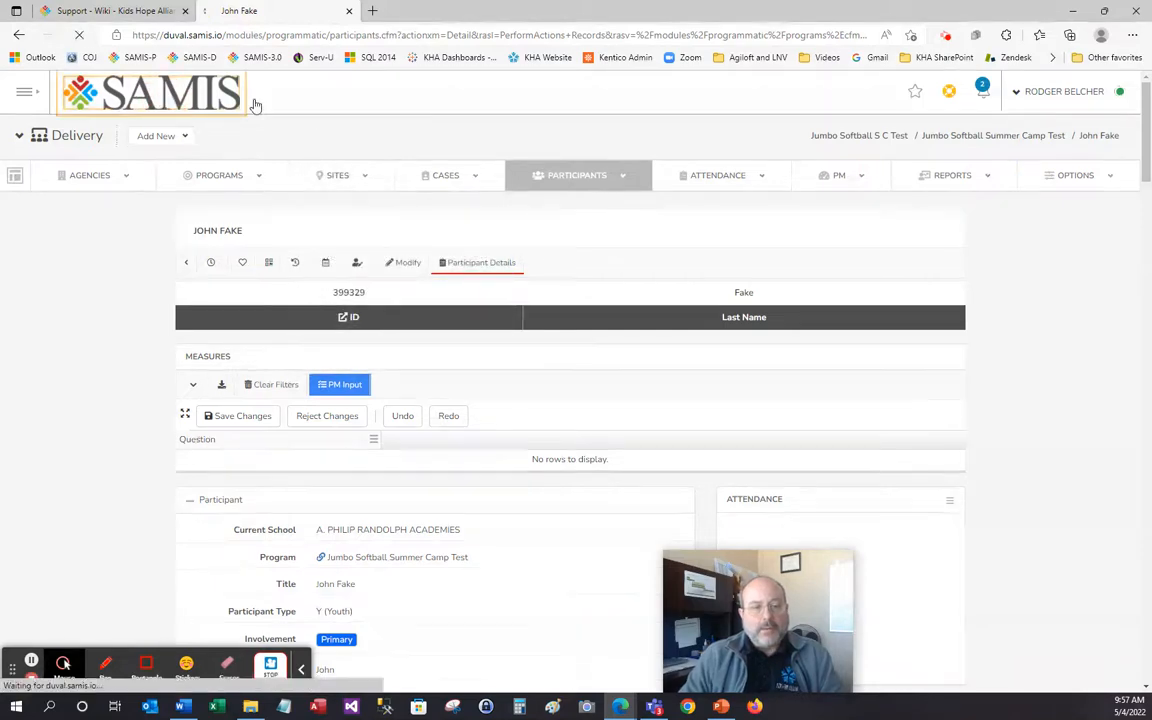